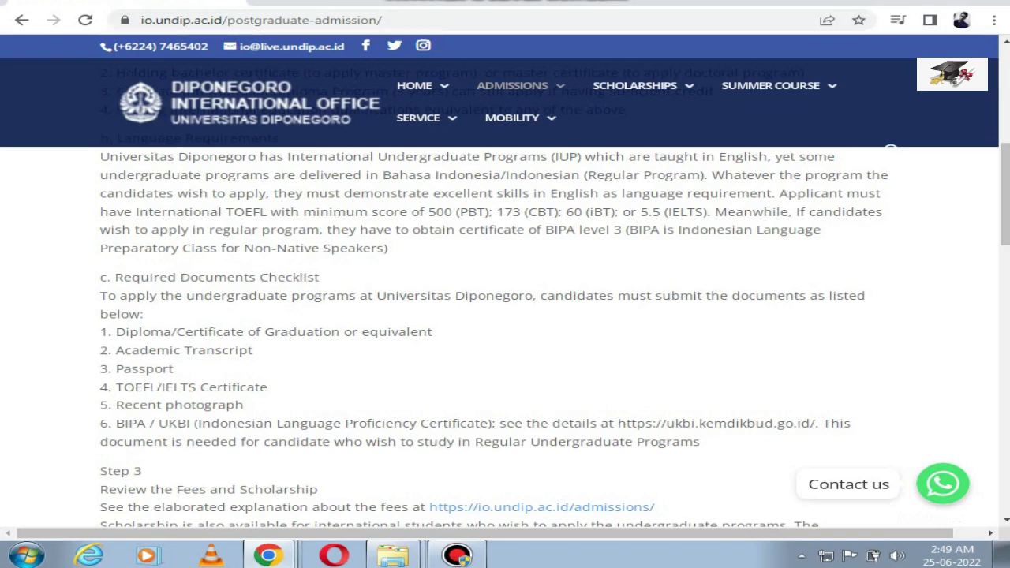
Step: Scroll down the International Office page toward Step 4 and the admission portal link
scroll(505, 331, down, 1)
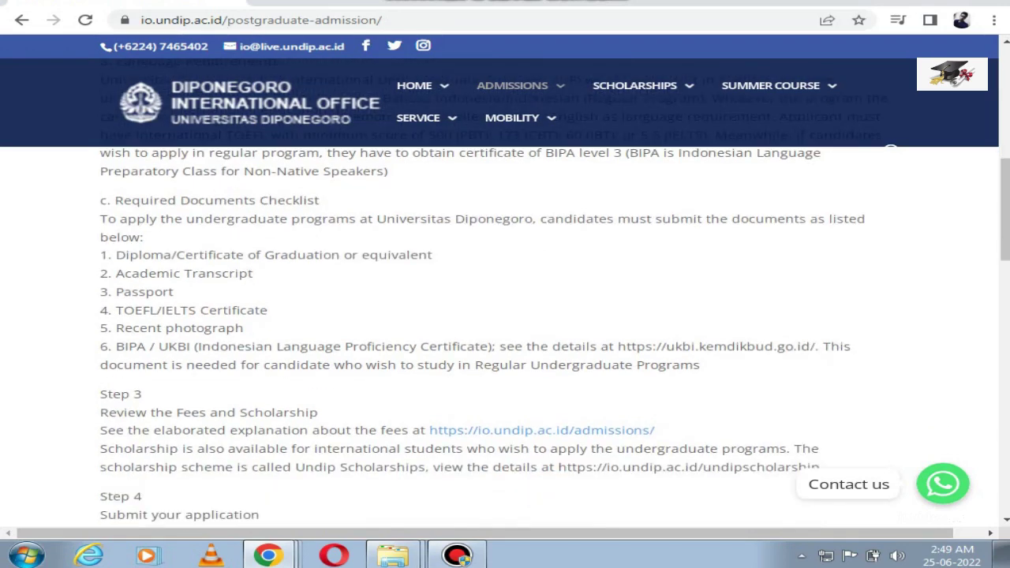
scroll(505, 331, down, 2)
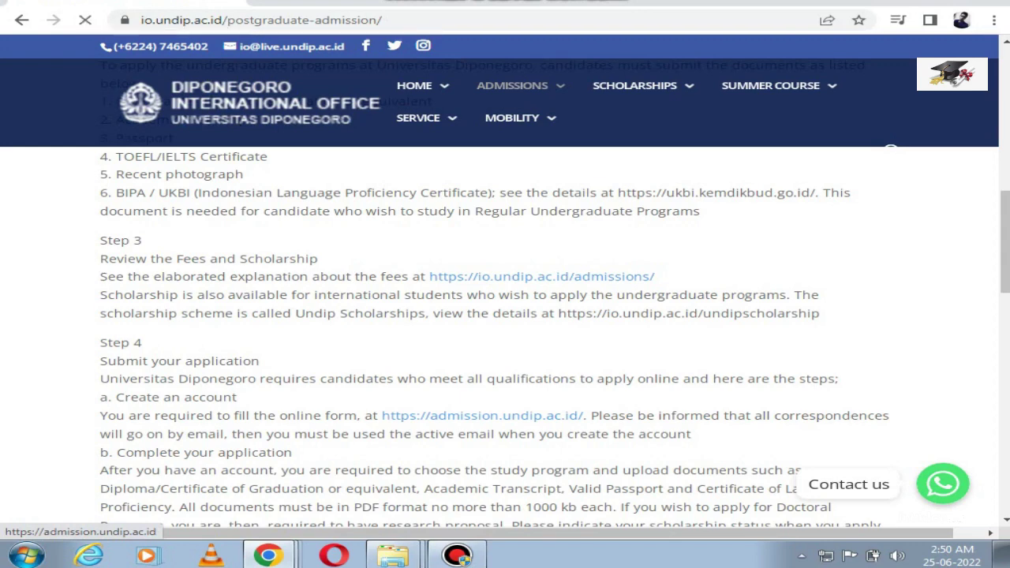
scroll(505, 339, down, 3)
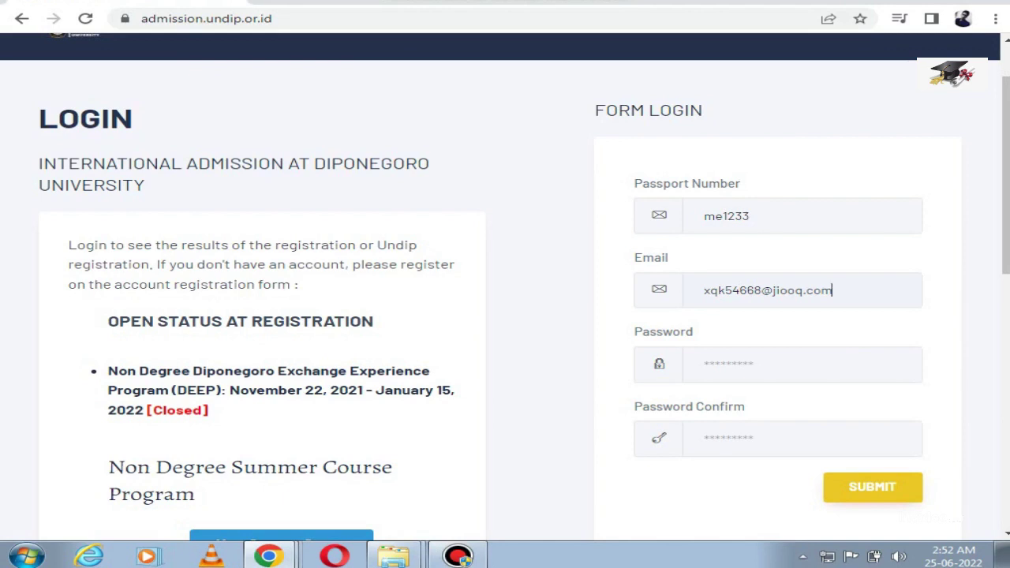
Step: Enter and confirm the account password, then submit the registration form
click(705, 363)
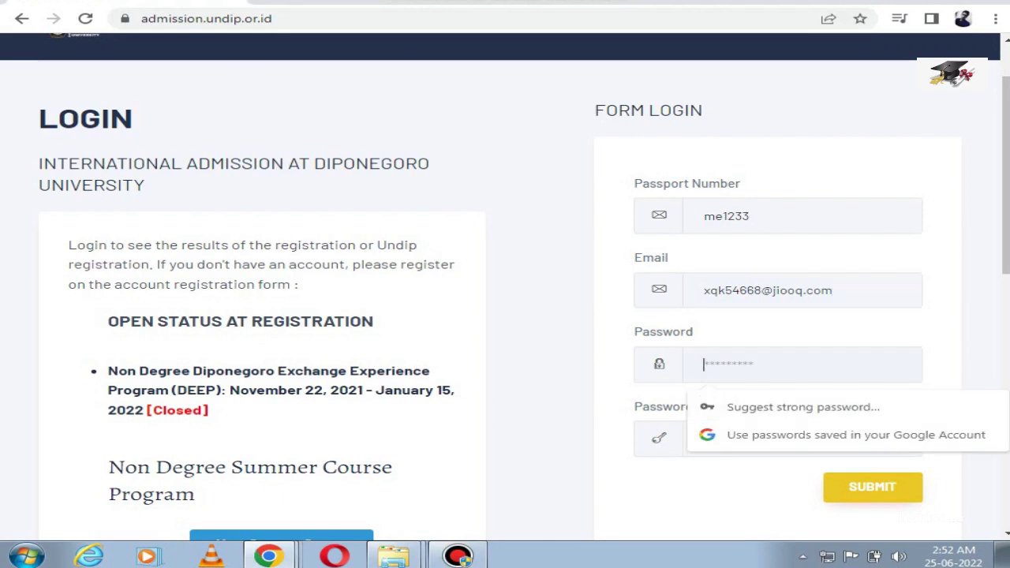
text(********)
click(704, 439)
text(***)
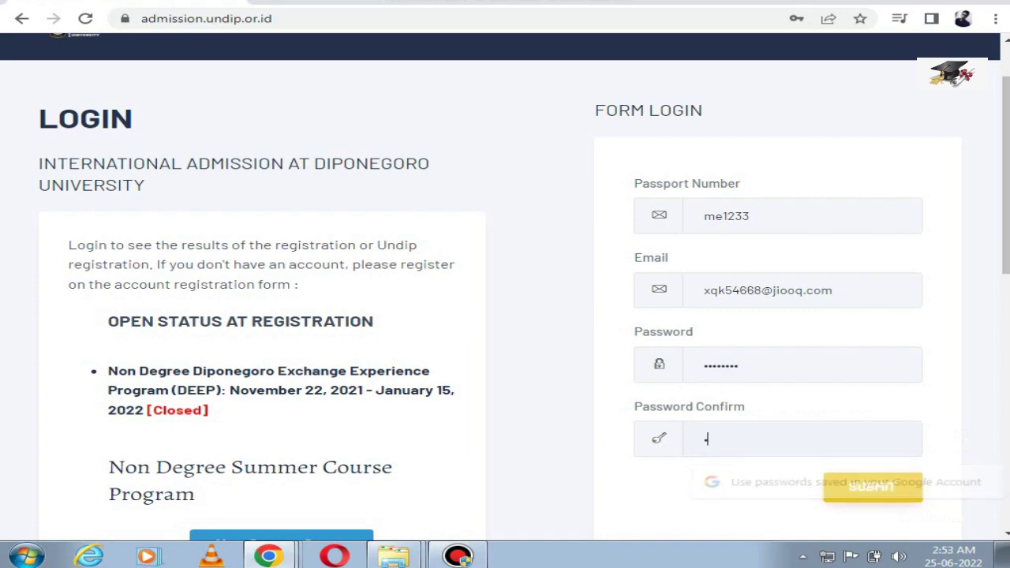
text(*****)
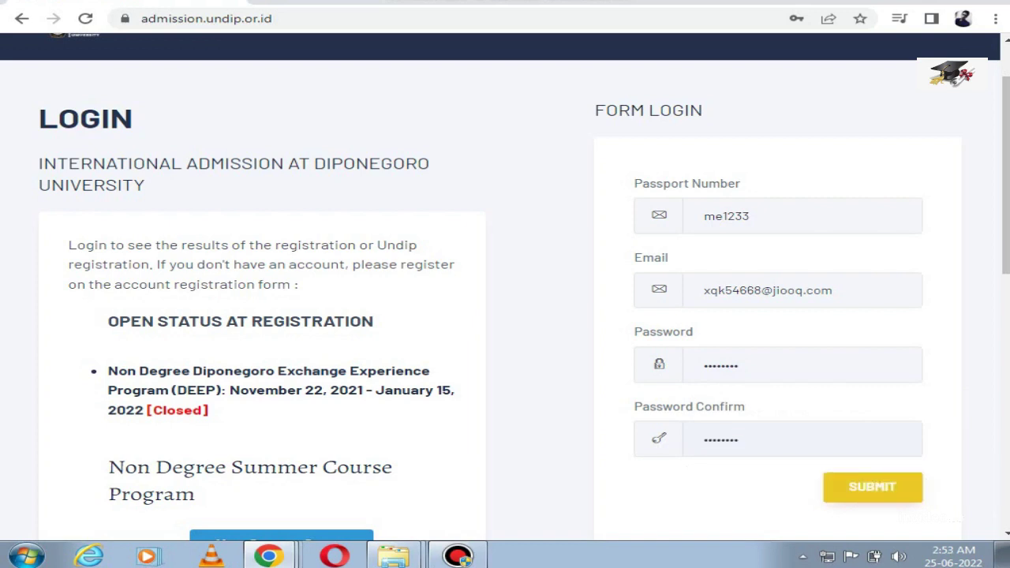
key(Return)
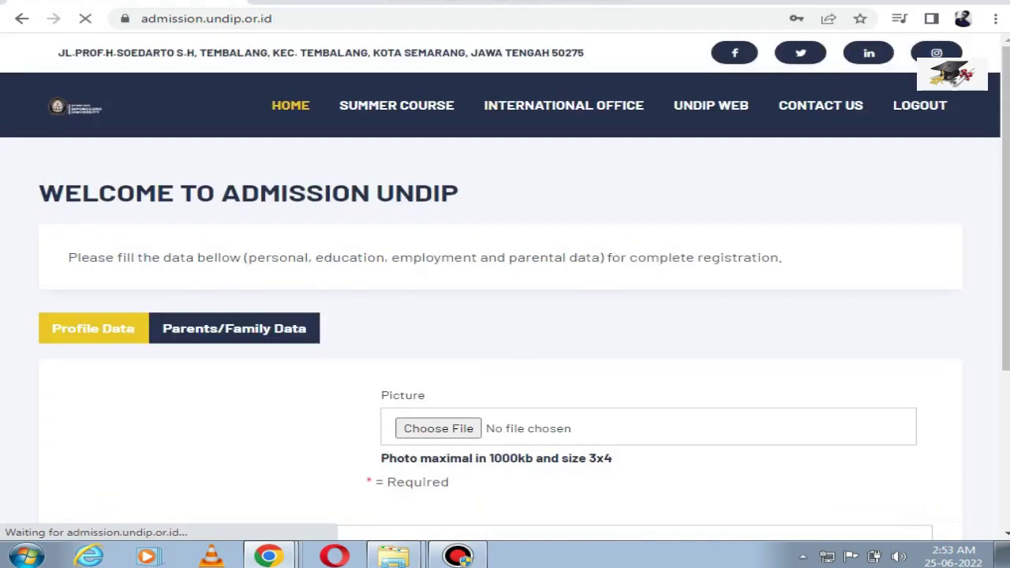
Step: Save the password in Chrome and attach download.jpg as the profile picture
scroll(505, 284, down, 2)
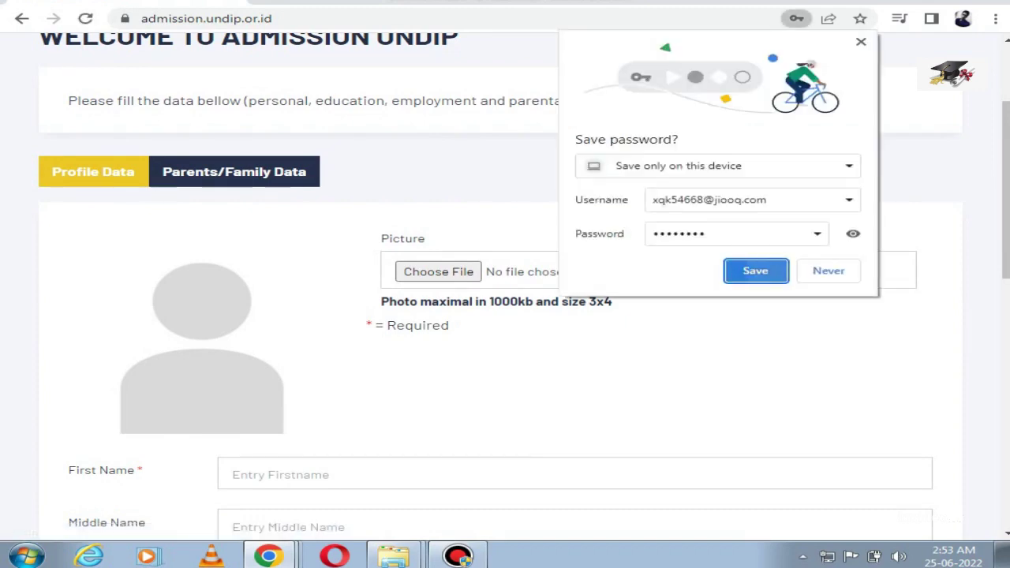
click(755, 270)
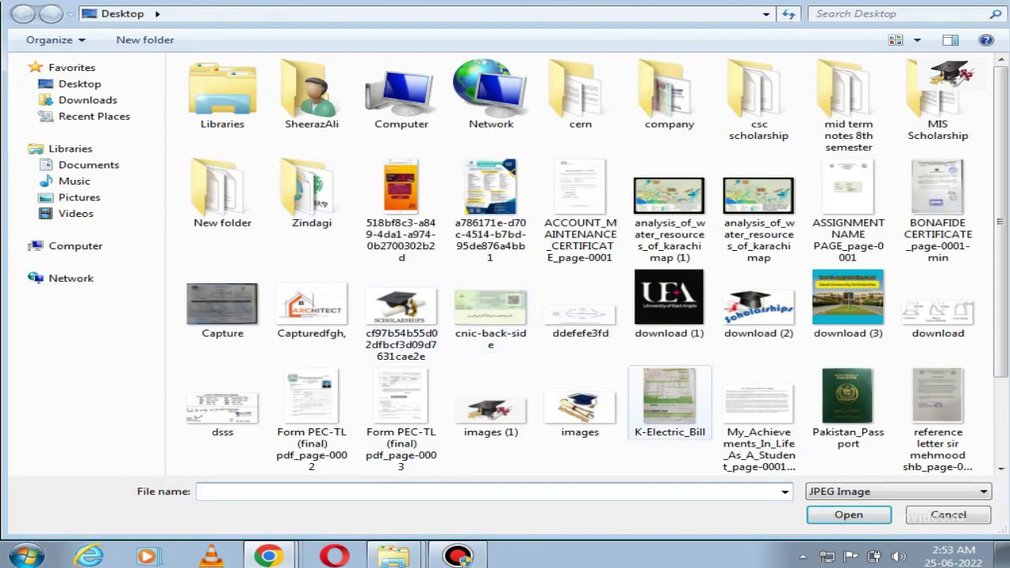
click(937, 311)
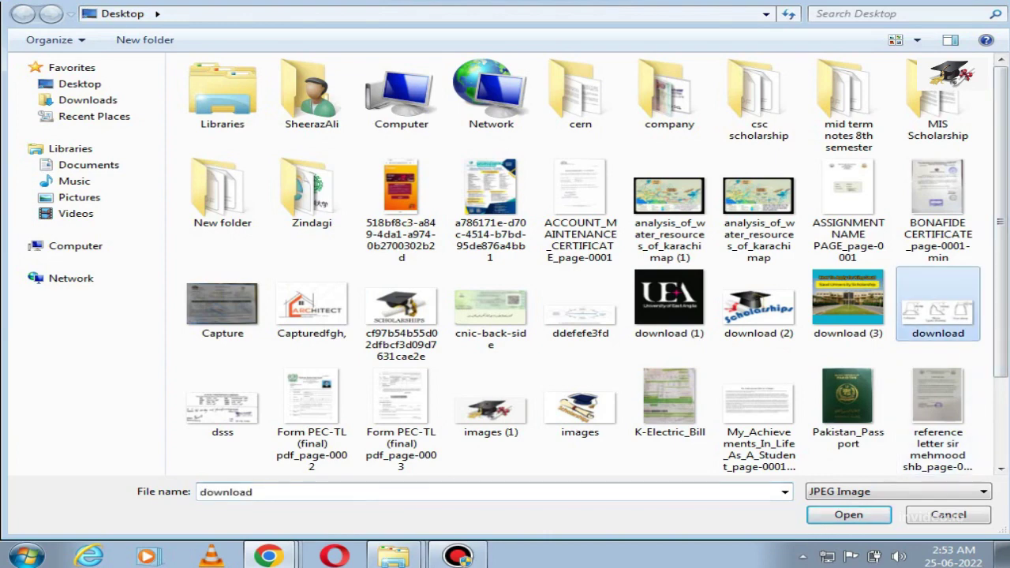
key(Return)
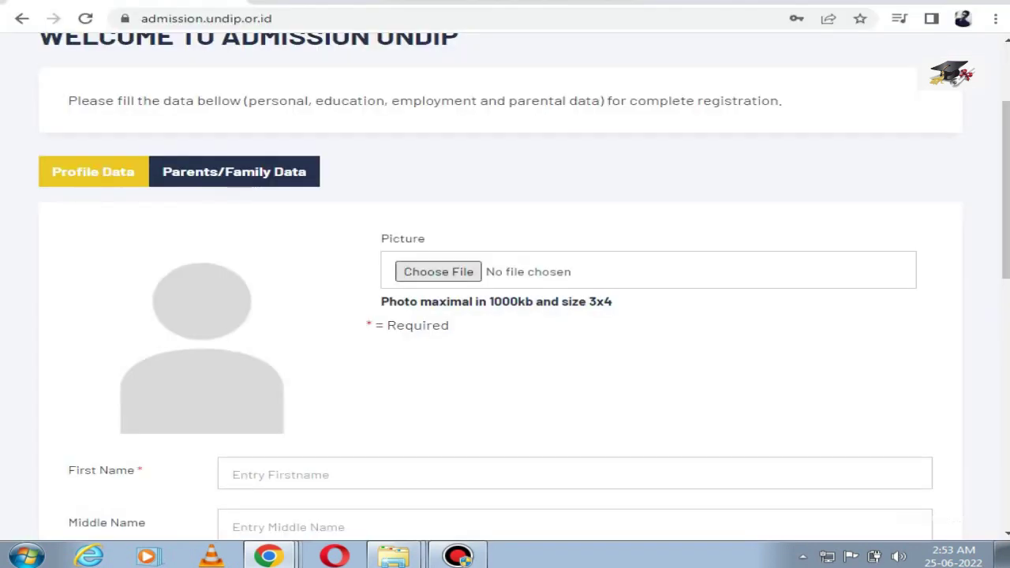
scroll(505, 284, down, 3)
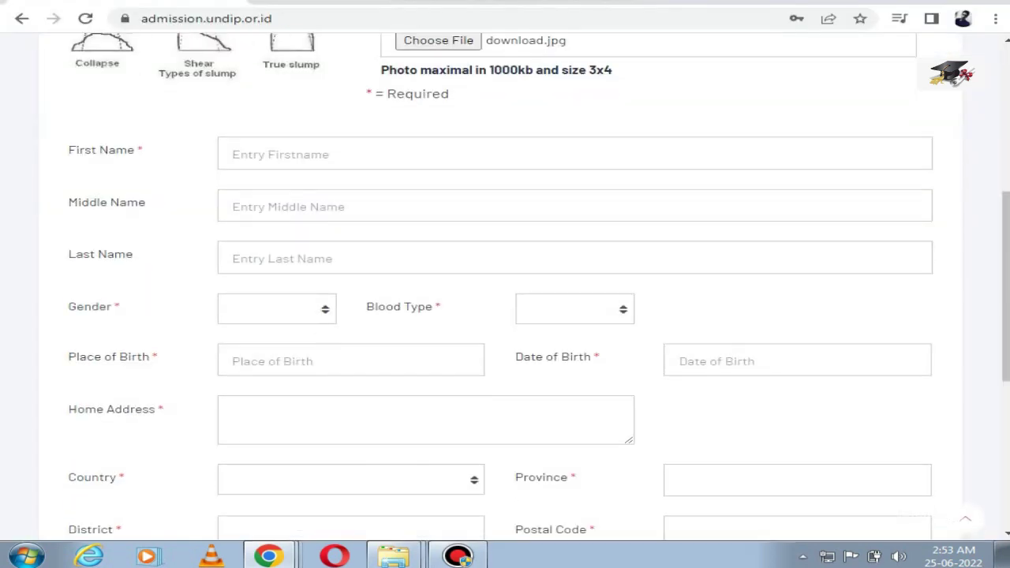
Step: Enter the applicant's first and last name and set gender to Male
click(363, 153)
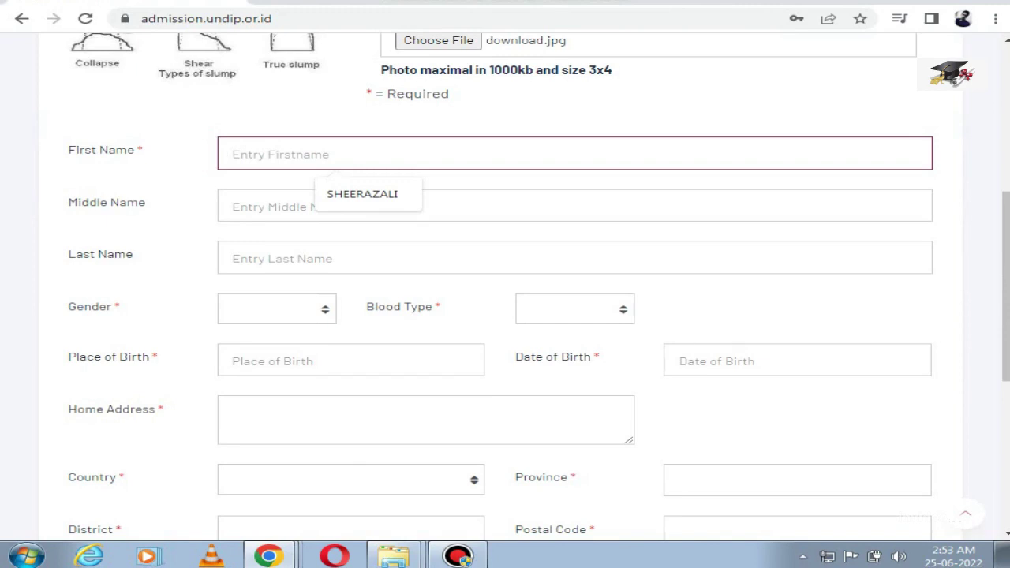
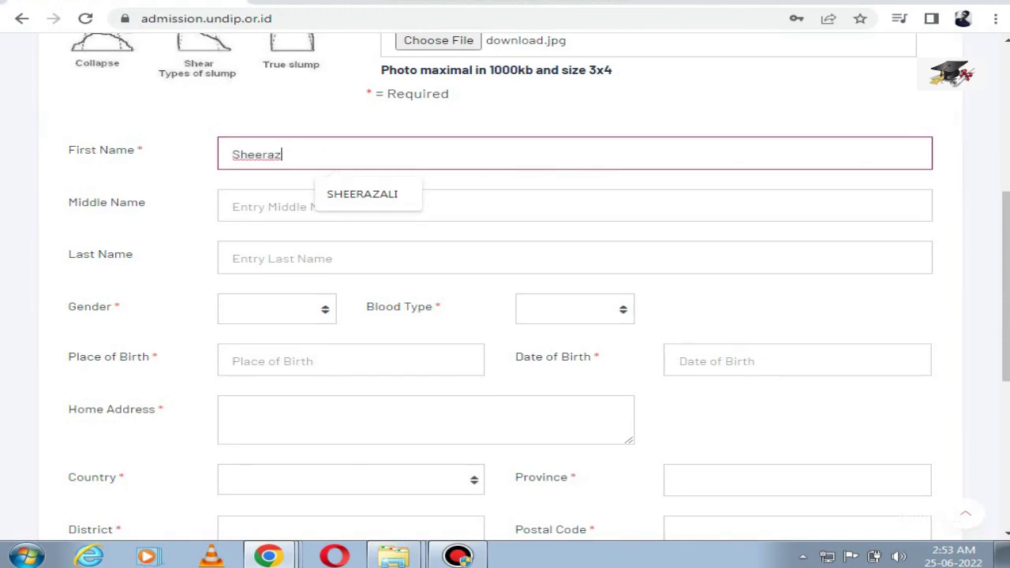
click(363, 257)
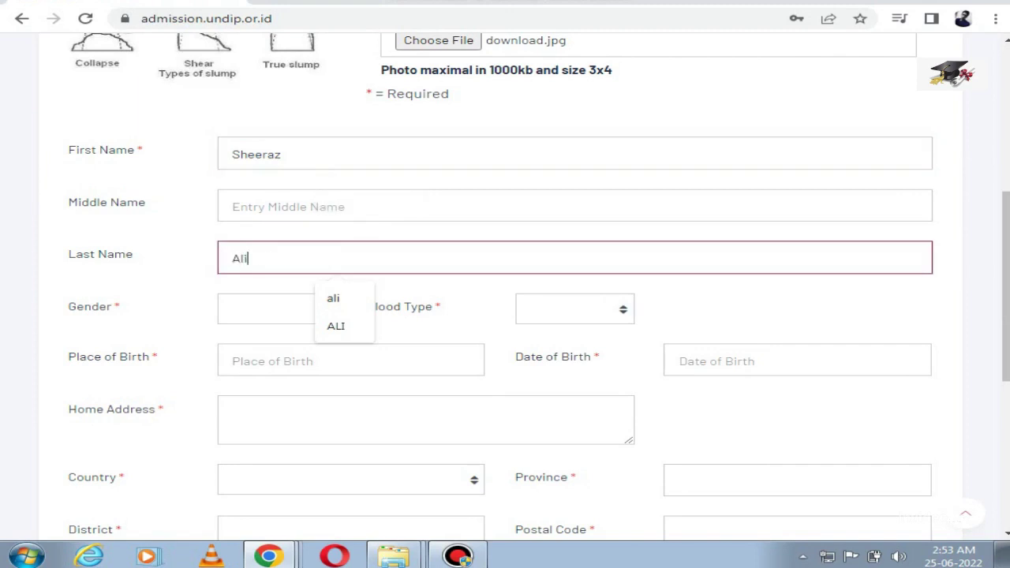
key(Tab)
key(Return)
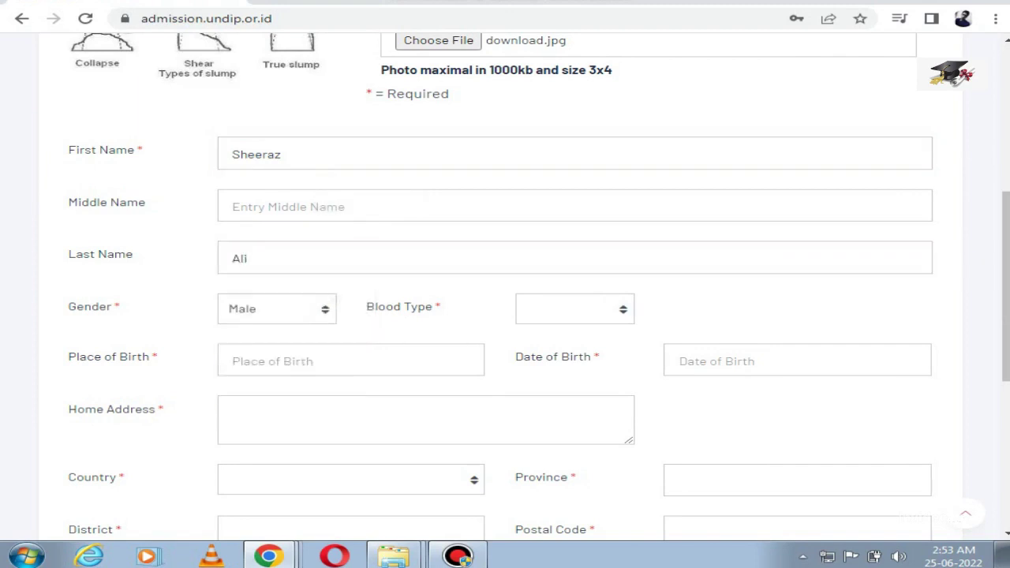
Step: Choose blood type O and enter the applicant's place of birth
key(Tab)
key(Down)
key(Down)
key(Down)
key(Up)
key(Up)
key(Down)
key(Down)
key(Return)
key(Tab)
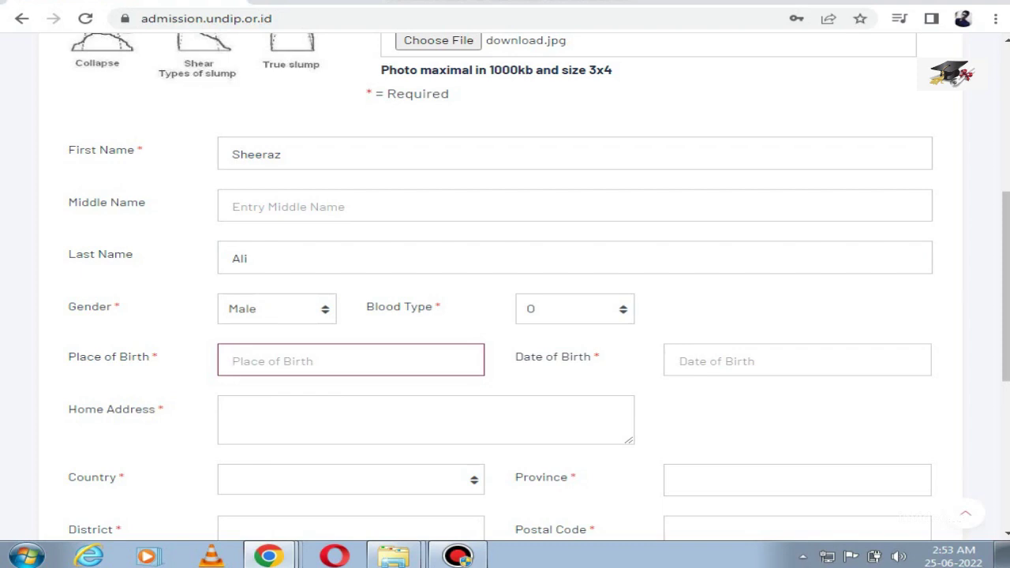
text(karachi)
Step: Set the birth date to 20 July 1999 and enter the home address
key(Tab)
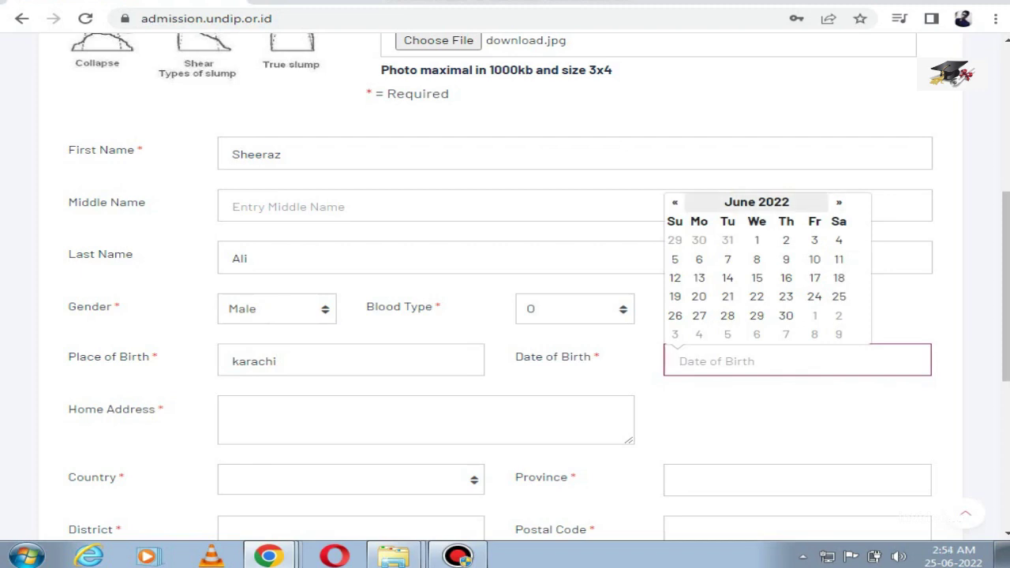
click(755, 202)
click(674, 199)
click(675, 198)
click(674, 199)
click(675, 199)
click(674, 199)
click(675, 199)
click(674, 199)
click(675, 199)
double_click(674, 199)
double_click(675, 199)
triple_click(674, 199)
triple_click(674, 199)
triple_click(674, 199)
double_click(675, 198)
double_click(674, 198)
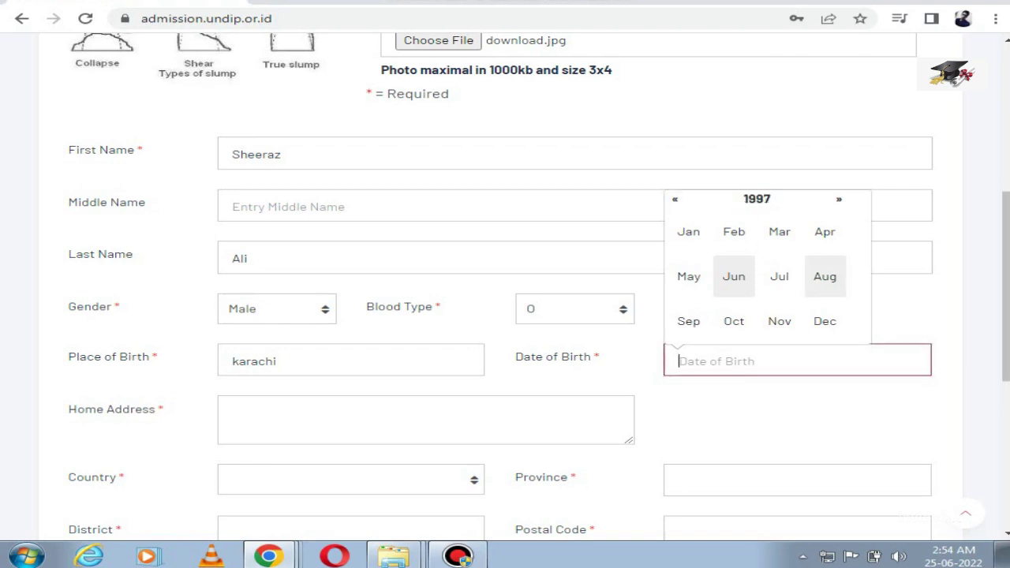
double_click(838, 199)
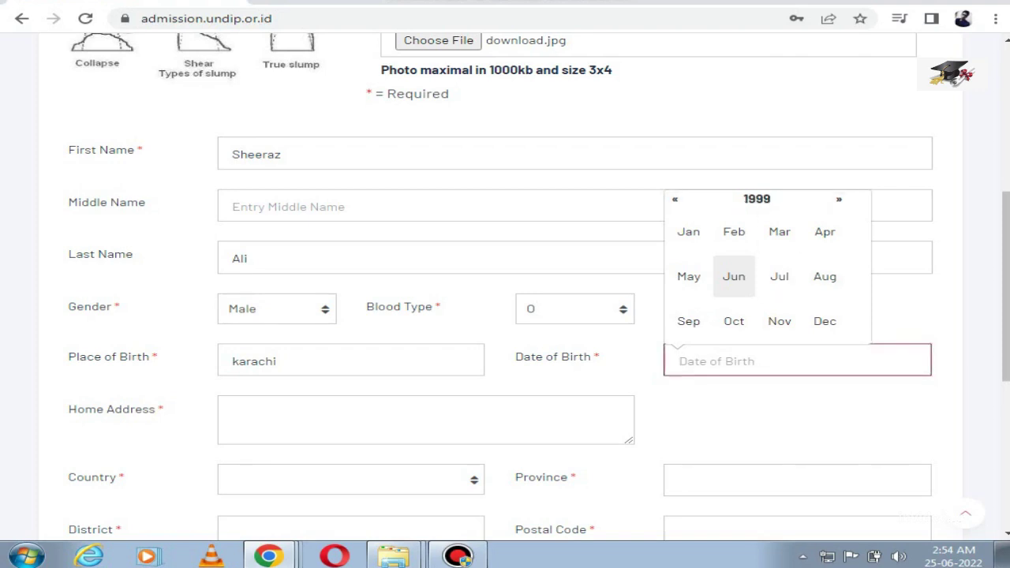
click(779, 276)
click(726, 295)
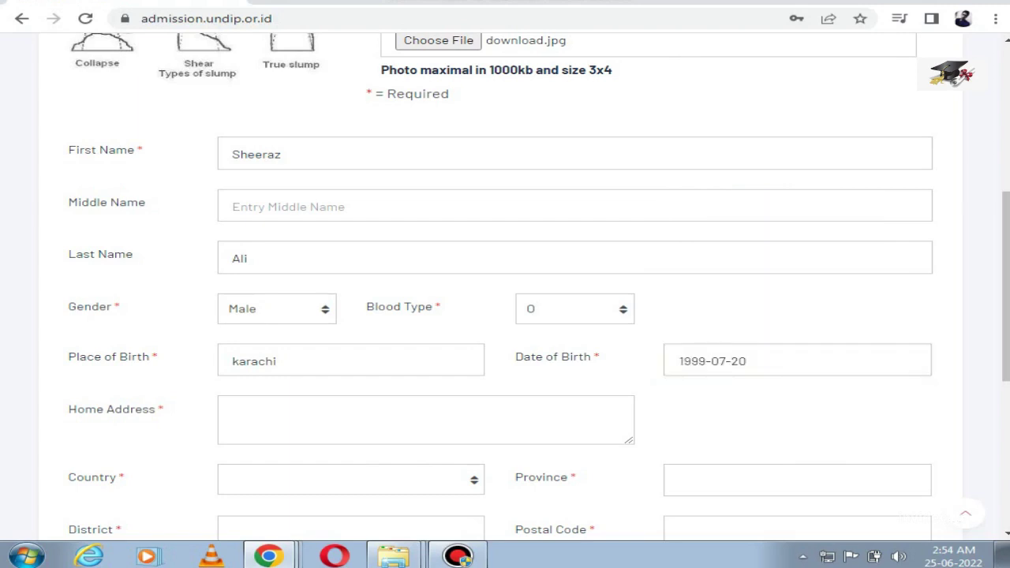
click(233, 412)
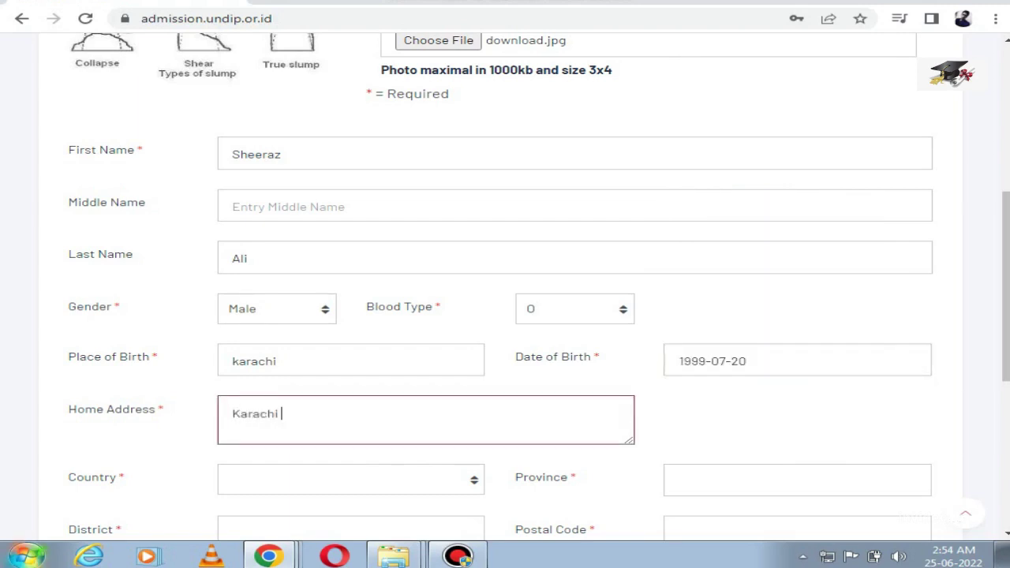
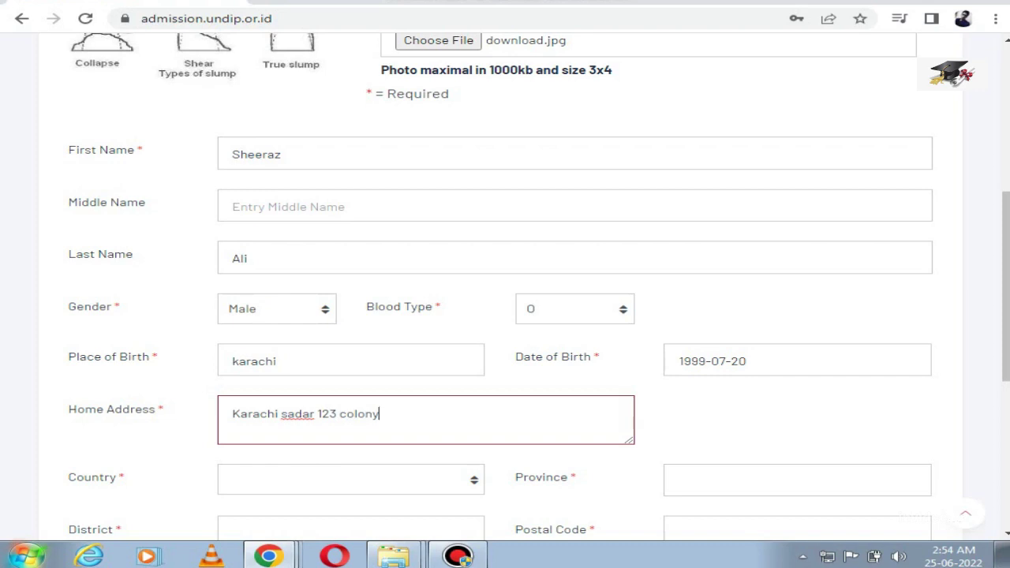
Step: Choose Pakistan as the applicant's country
scroll(505, 284, down, 2)
click(350, 325)
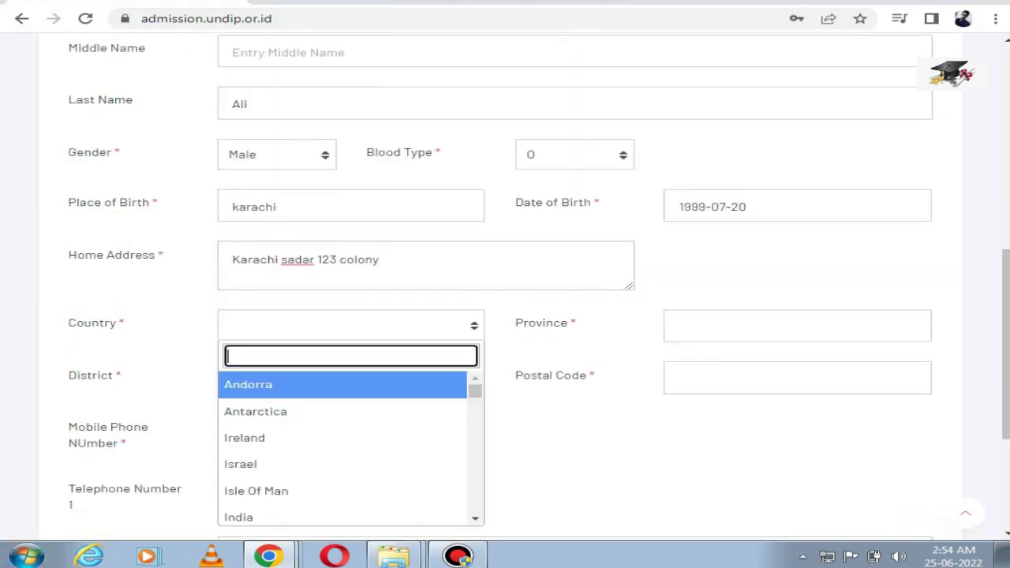
text(pak)
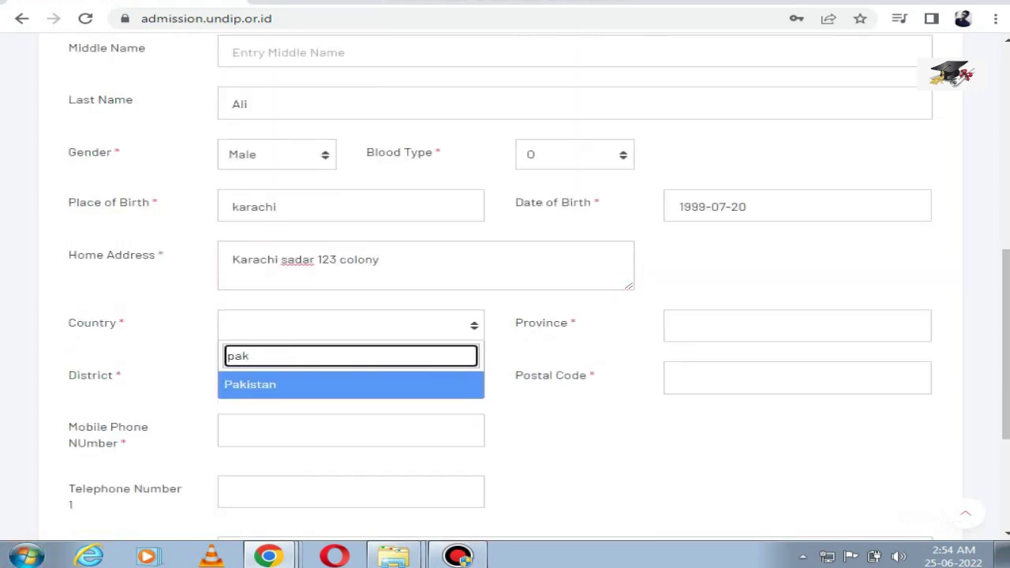
key(Return)
Step: Enter the province, district and postal code of the home address
click(796, 326)
text(Sindh)
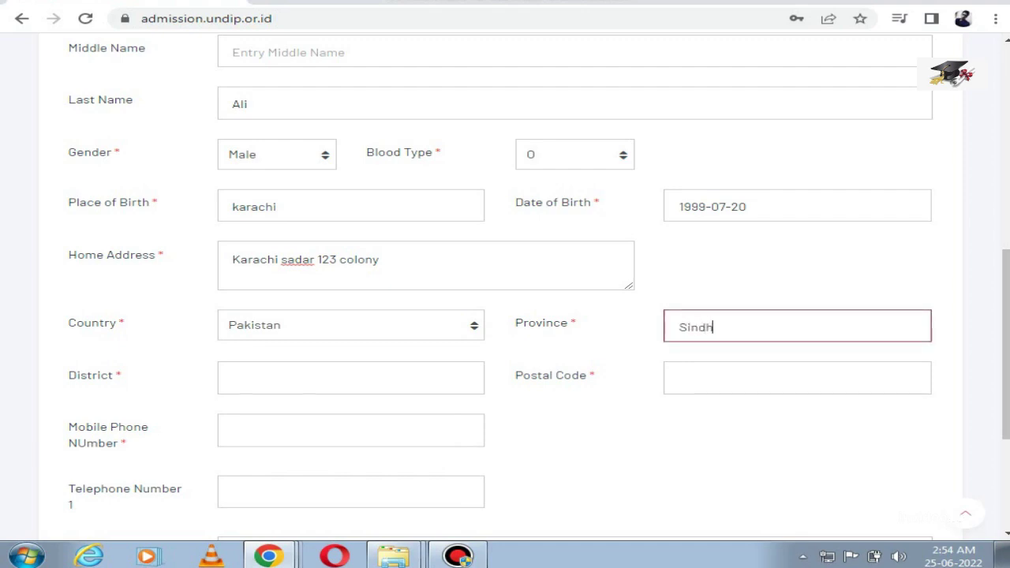
click(350, 377)
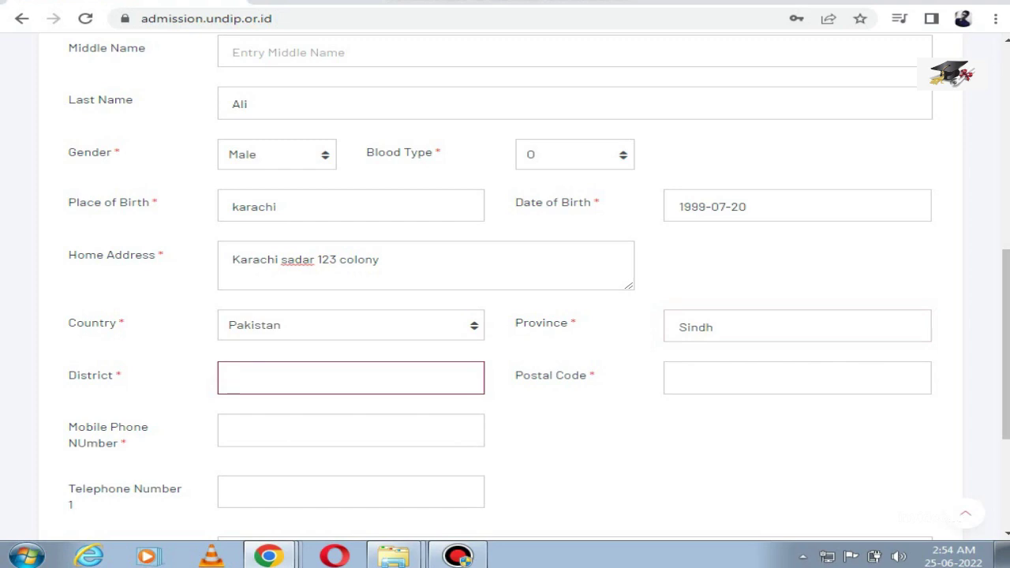
text(karachi east)
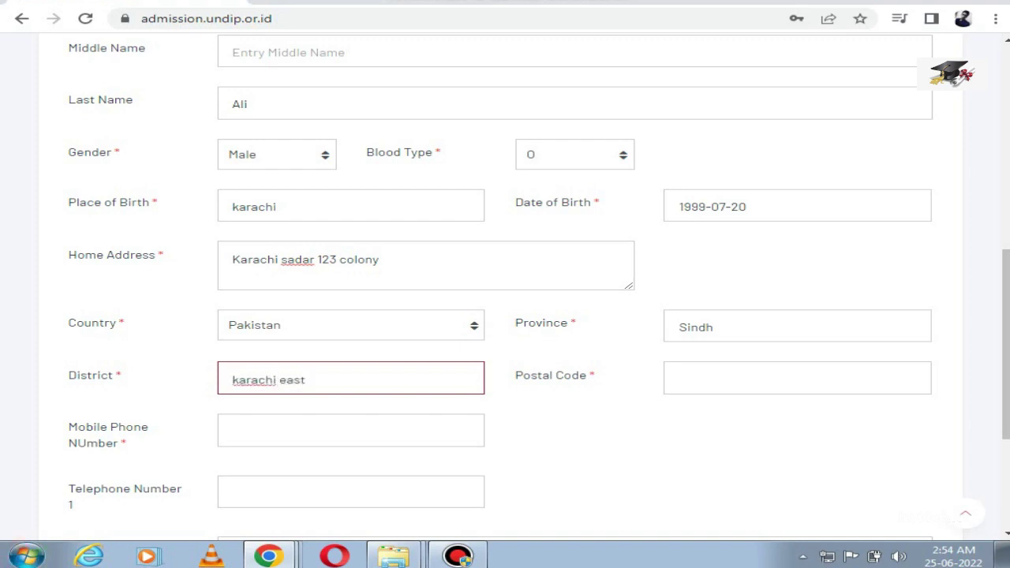
click(796, 378)
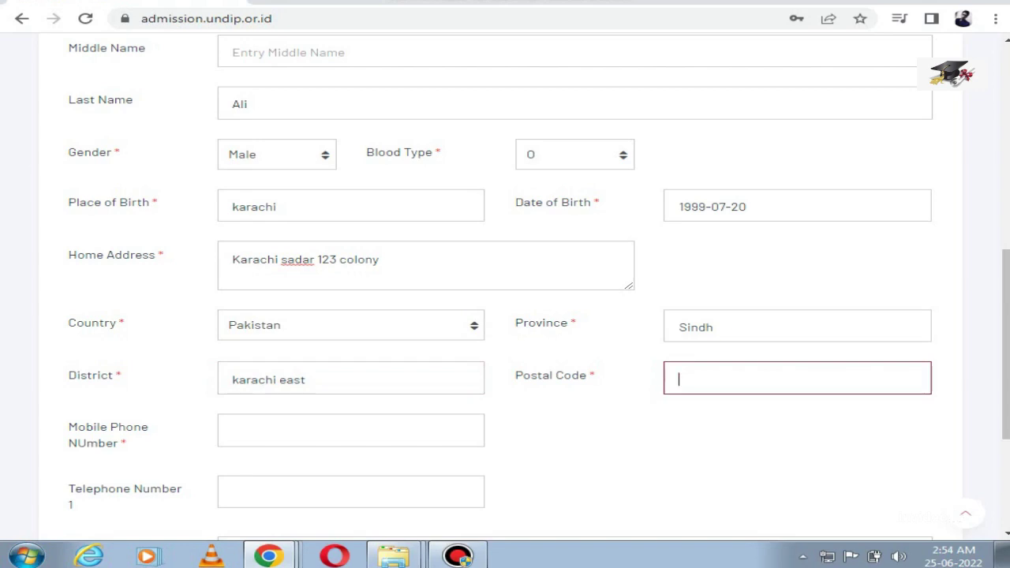
text(761112)
click(233, 430)
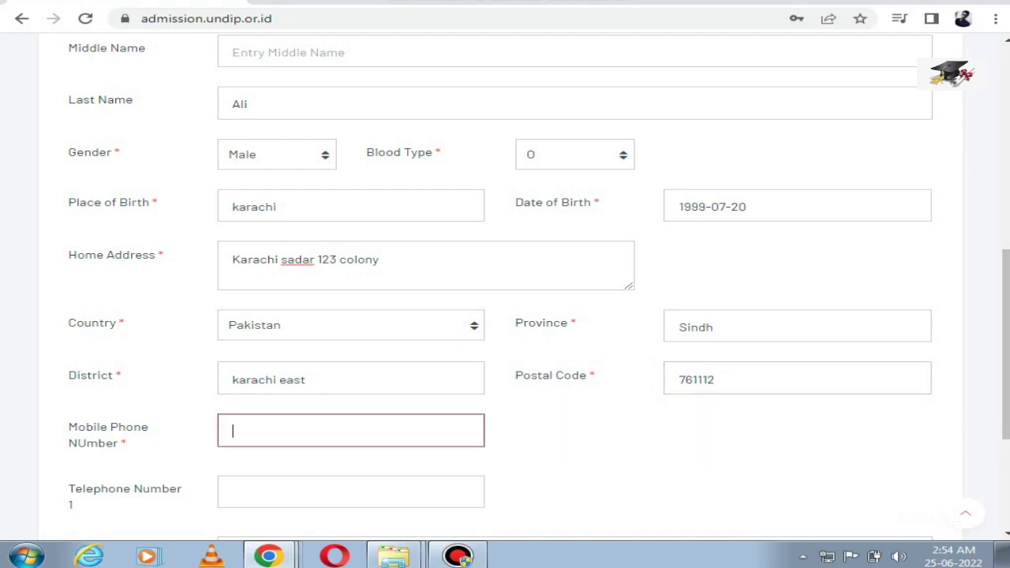
Step: Enter the mobile, first telephone and passport numbers, then submit the profile data
scroll(504, 260, down, 2)
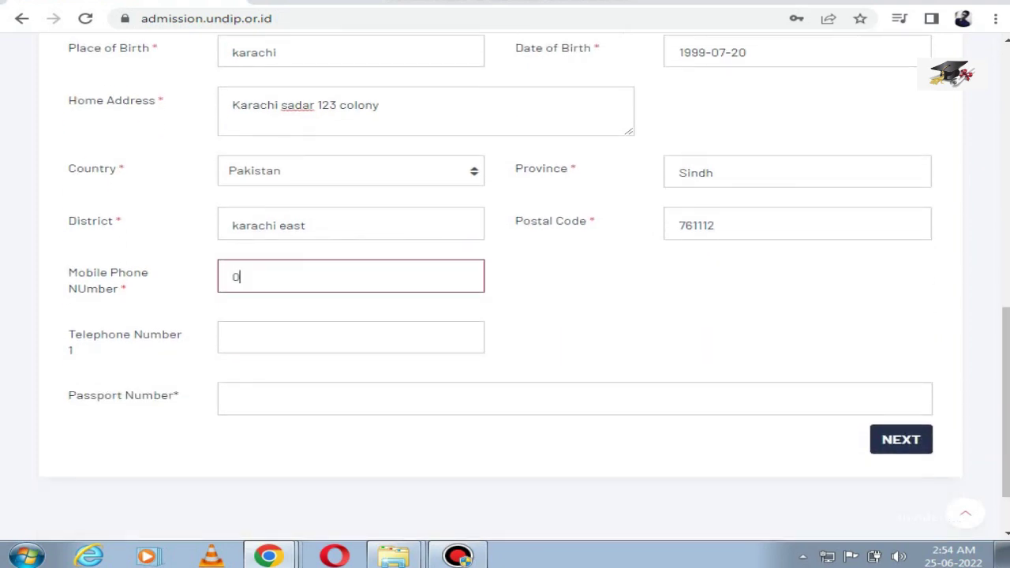
click(237, 336)
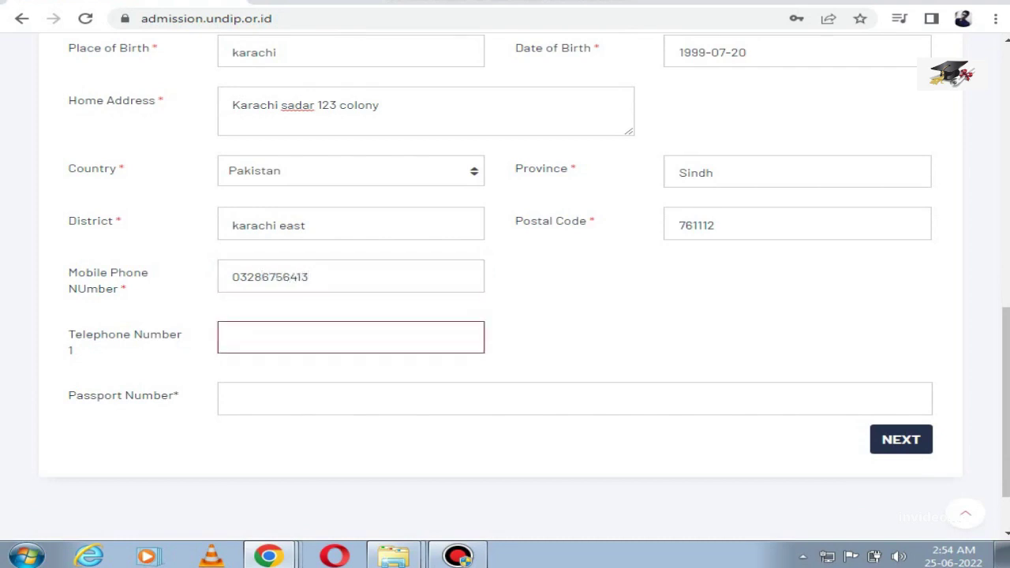
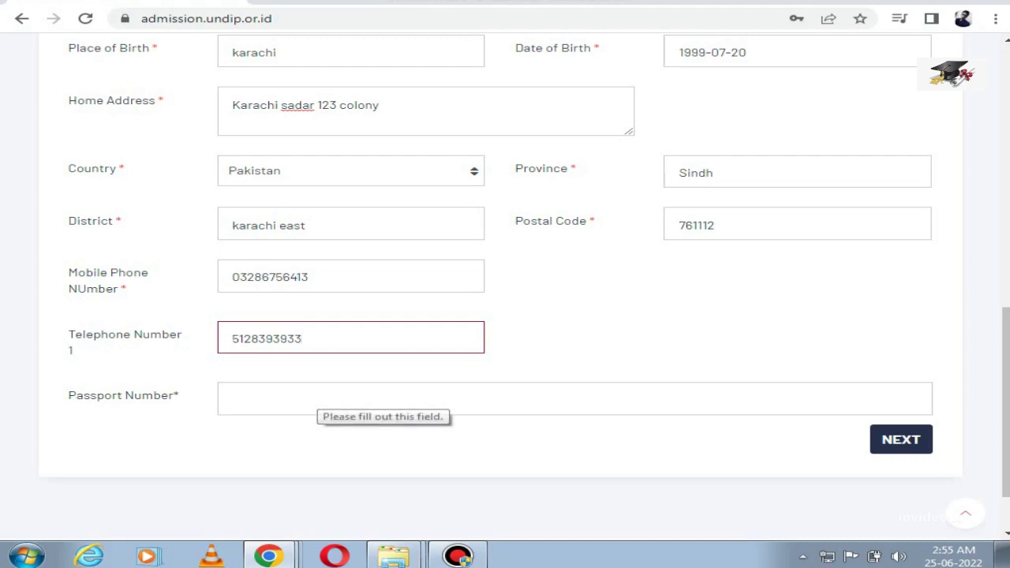
text(m)
key(Tab)
text(m)
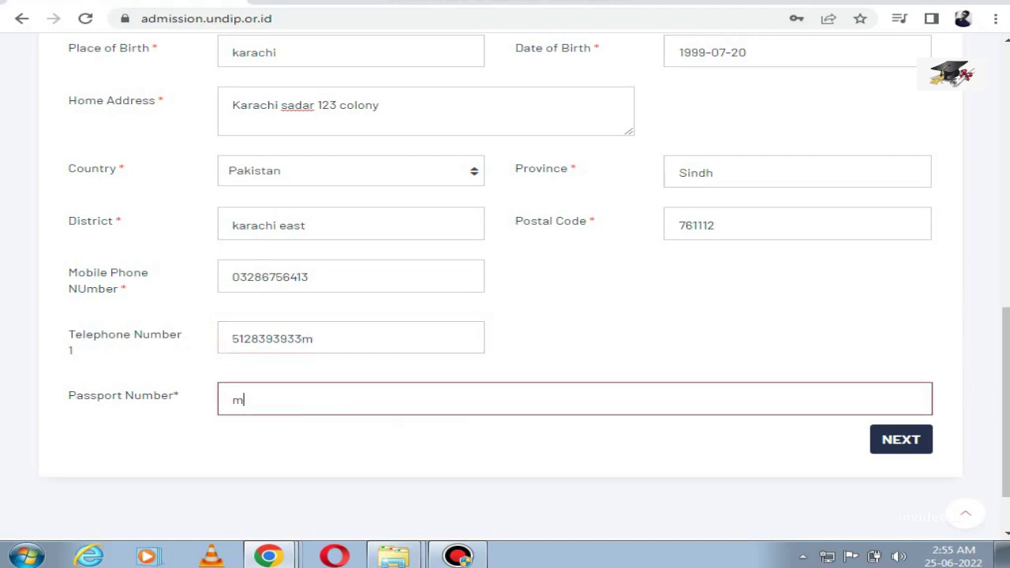
text(e1234)
key(Return)
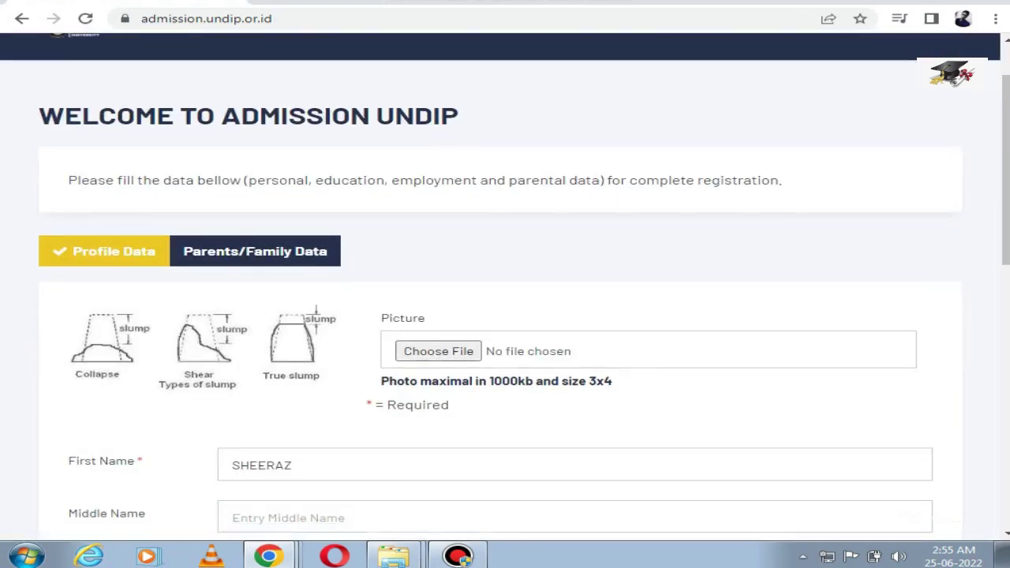
scroll(505, 300, down, 12)
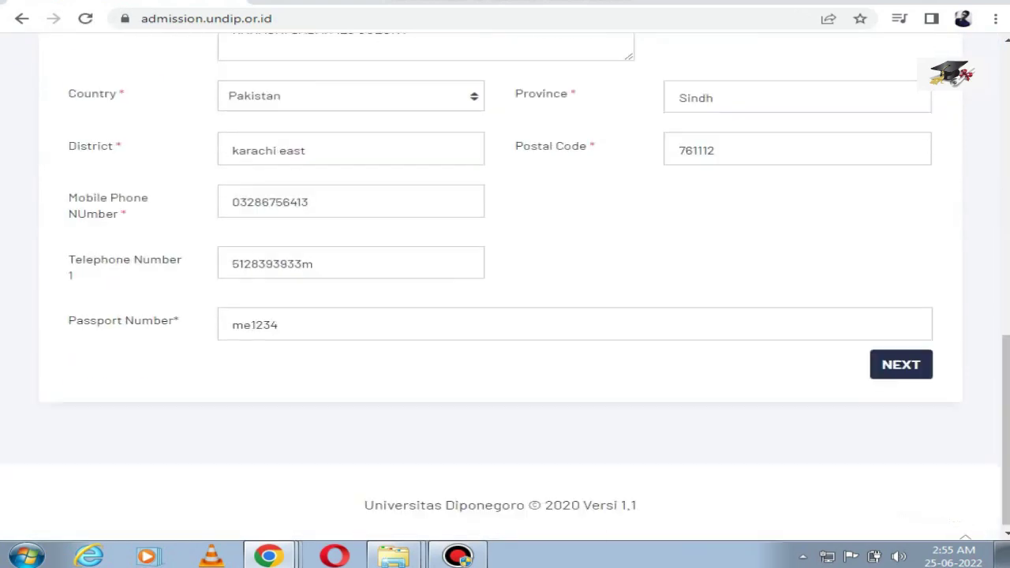
Step: Resubmit the profile data with NEXT and switch to the Parents/Family Data form
scroll(505, 299, up, 12)
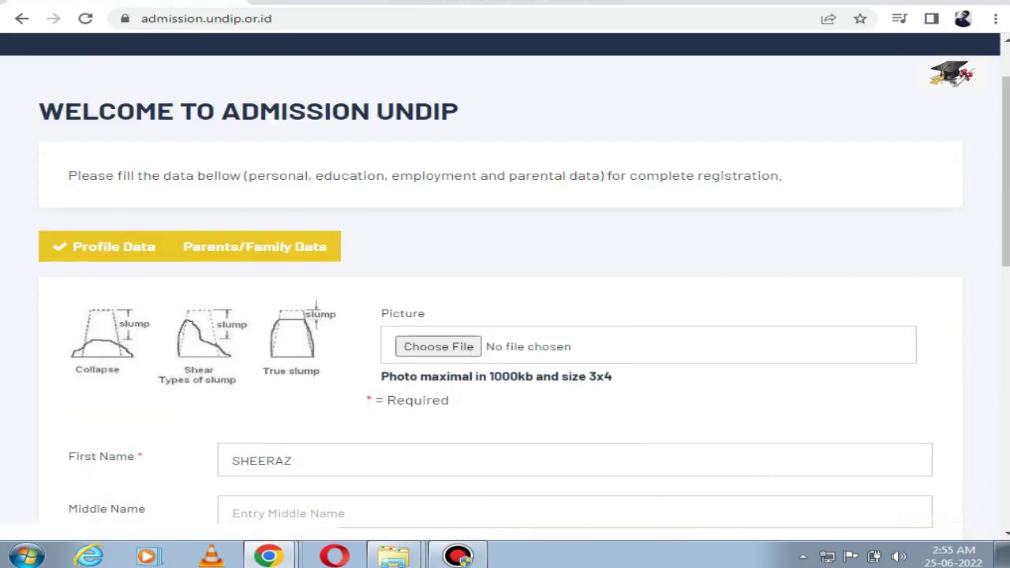
scroll(504, 299, down, 6)
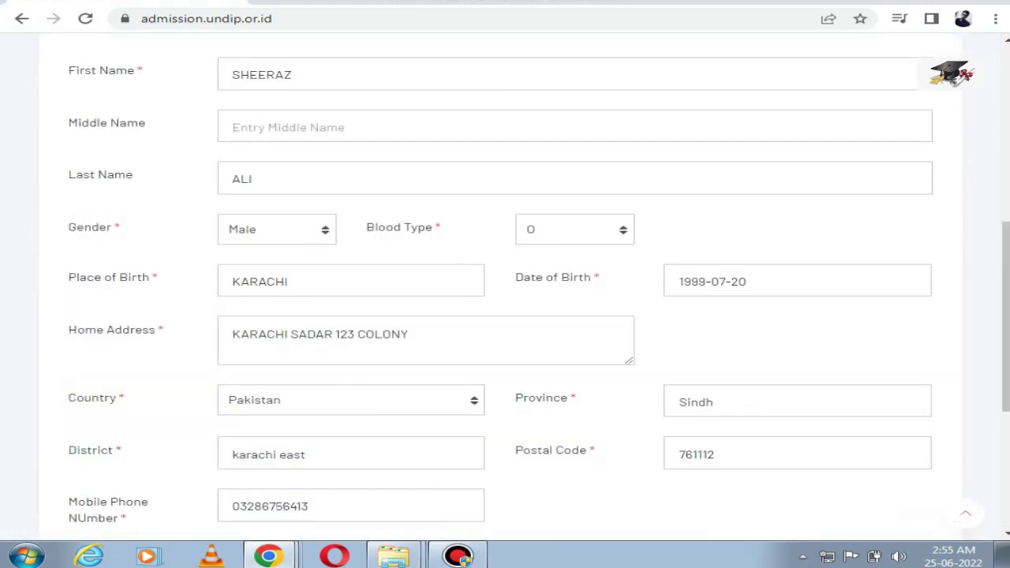
scroll(900, 437, down, 1)
click(900, 436)
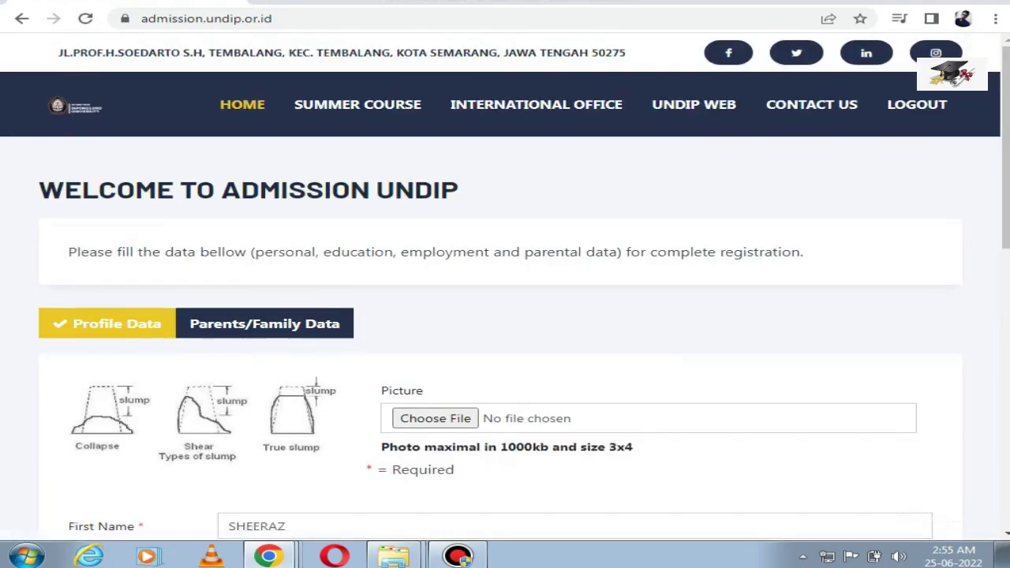
scroll(505, 299, down, 1)
scroll(505, 300, down, 1)
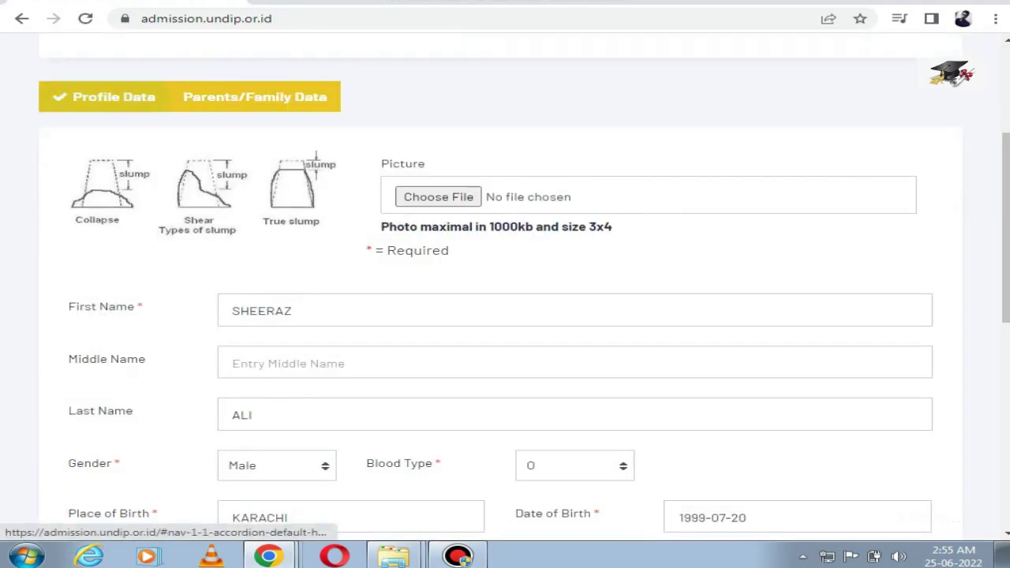
click(255, 97)
Step: Enter the father's name, address, and occupation 'private officer'
click(394, 90)
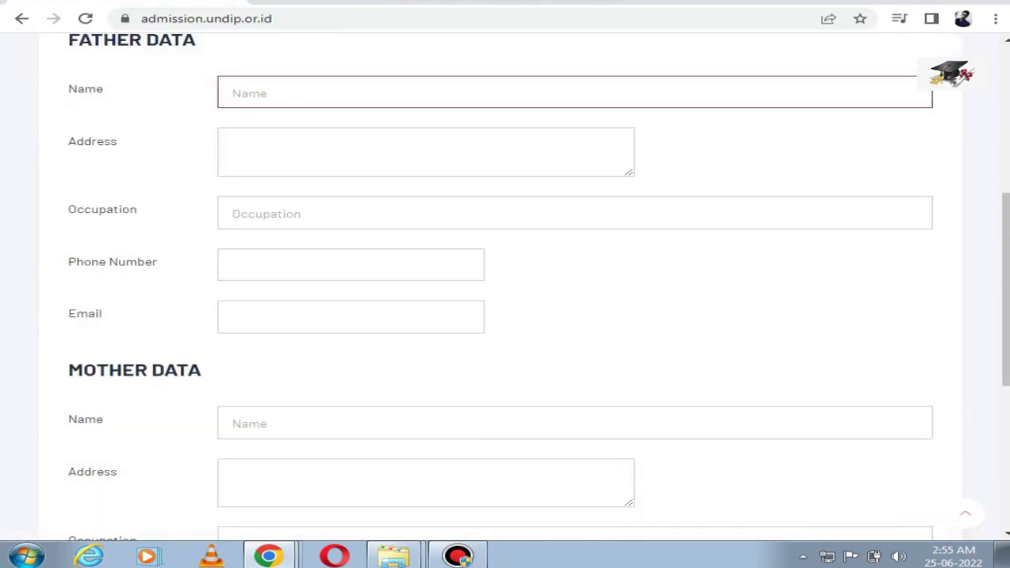
scroll(505, 300, up, 1)
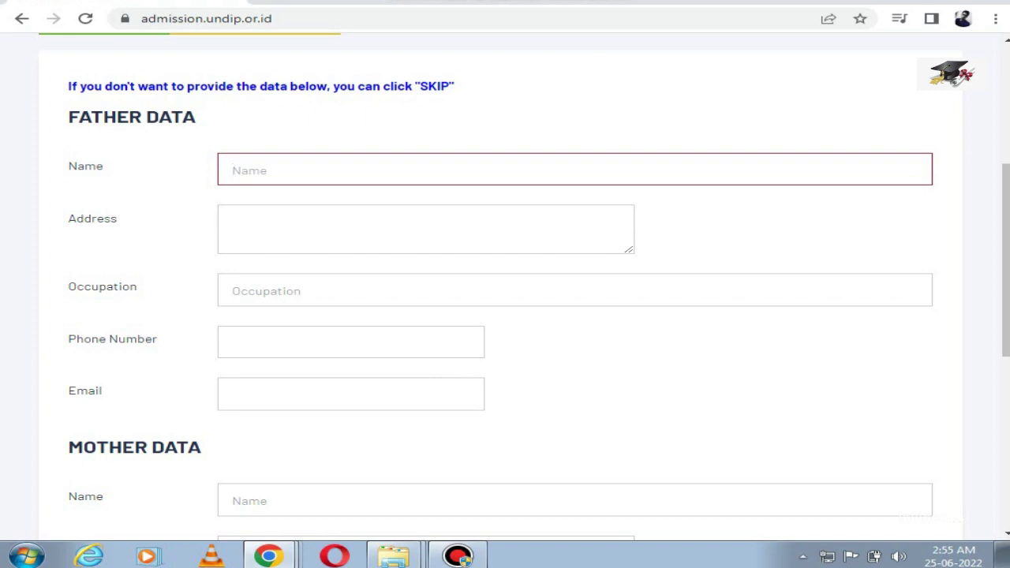
text(xyzzzz)
click(232, 223)
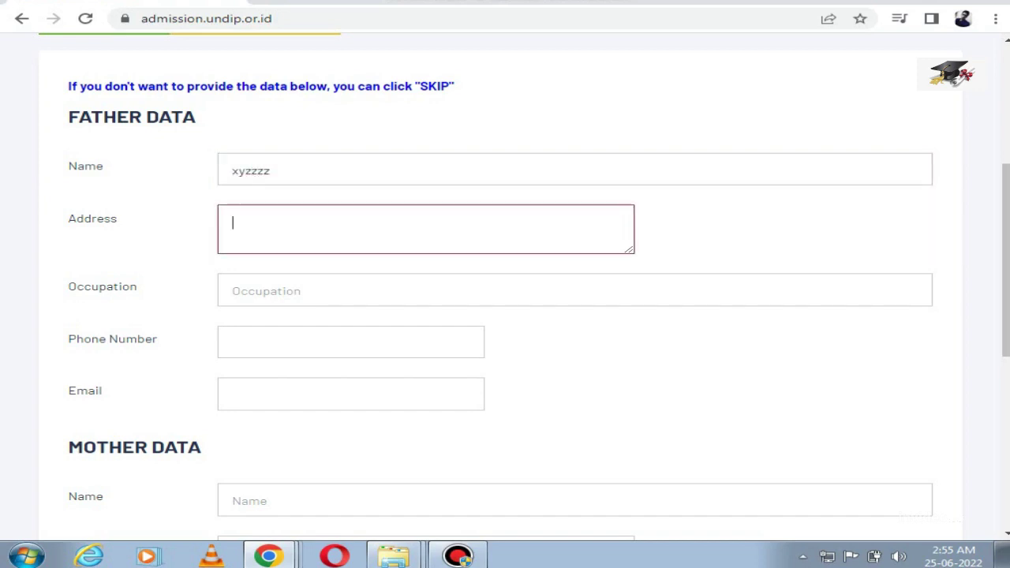
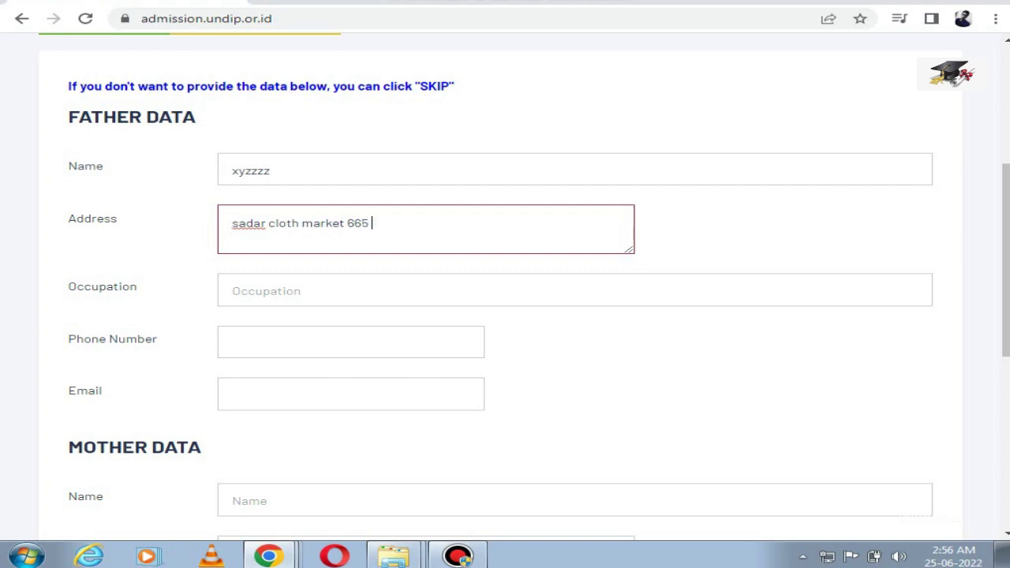
key(Tab)
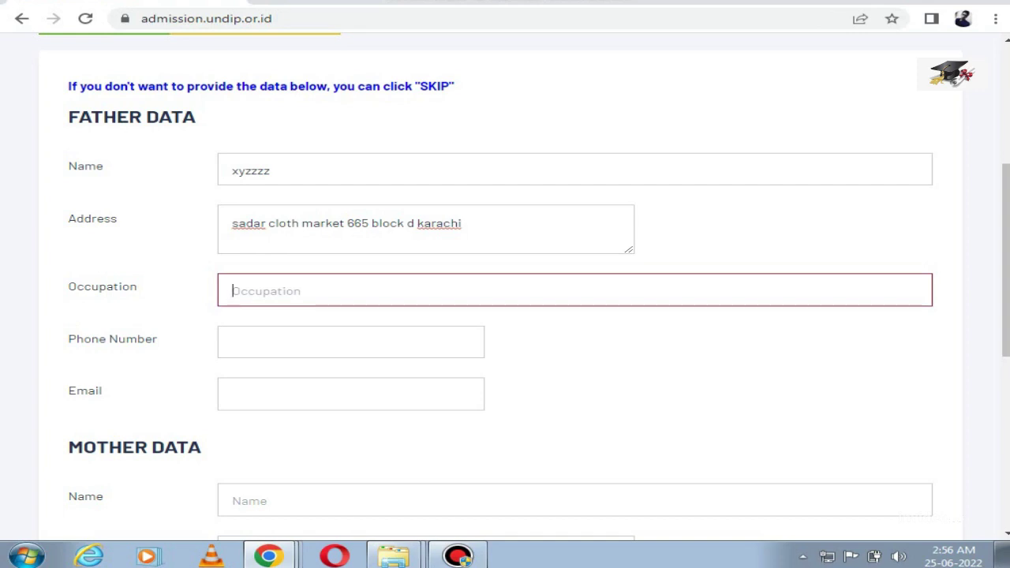
text(private officer)
Step: Add the father's phone number and e-mail address, then scroll to Mother Data
click(351, 342)
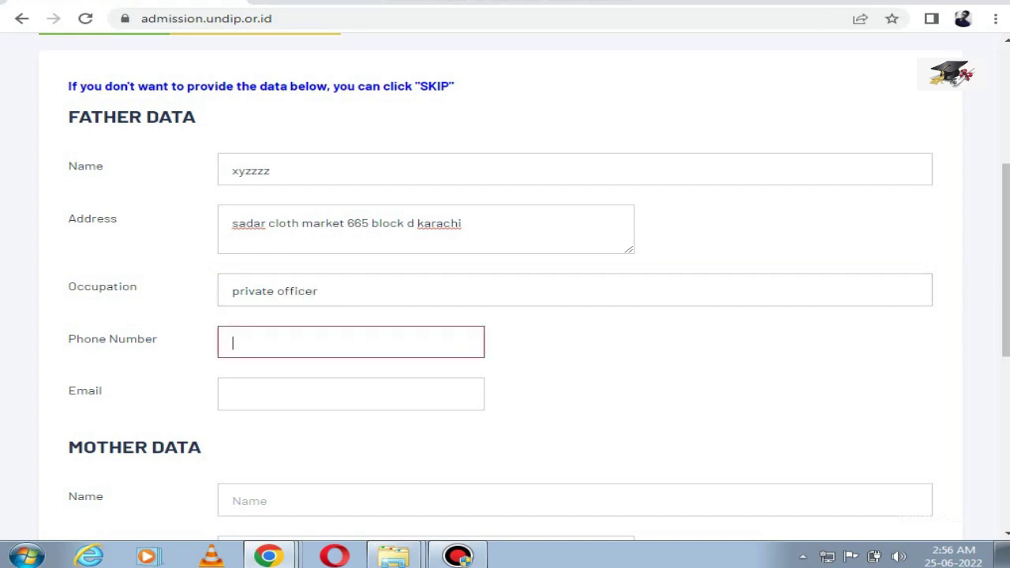
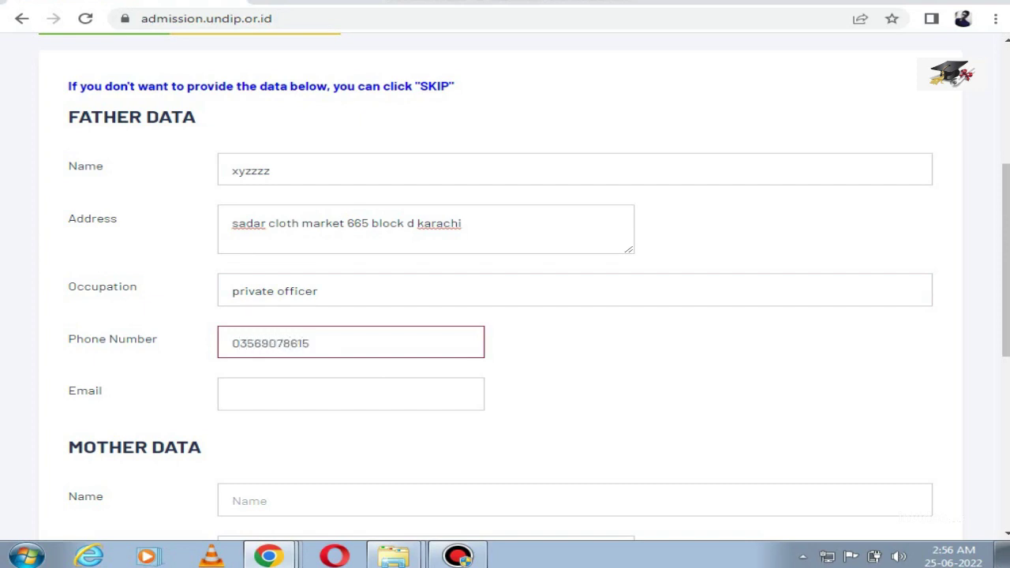
click(351, 393)
scroll(504, 284, down, 2)
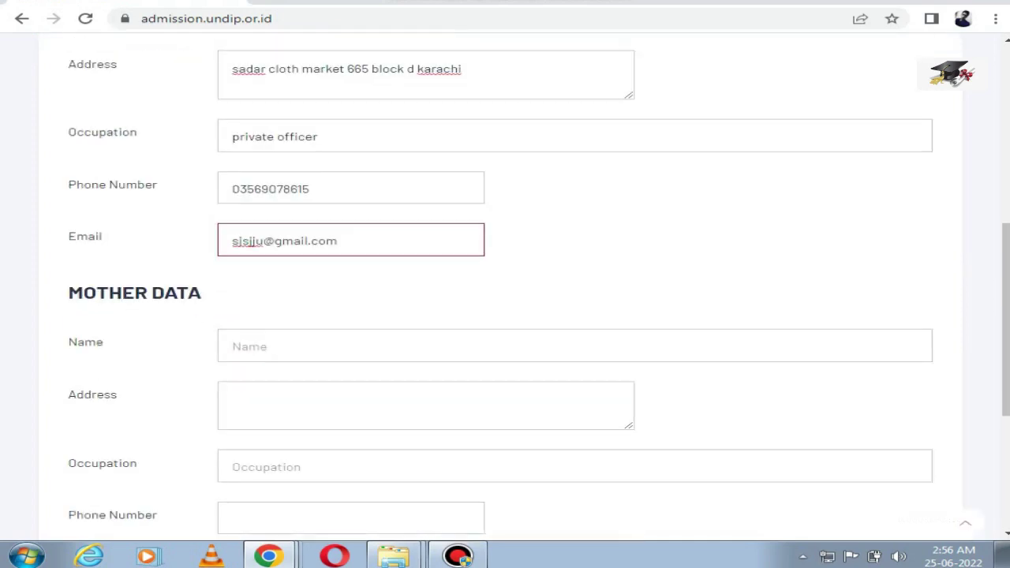
scroll(504, 284, down, 2)
Step: Enter the mother's name and address in the Mother Data section
click(552, 191)
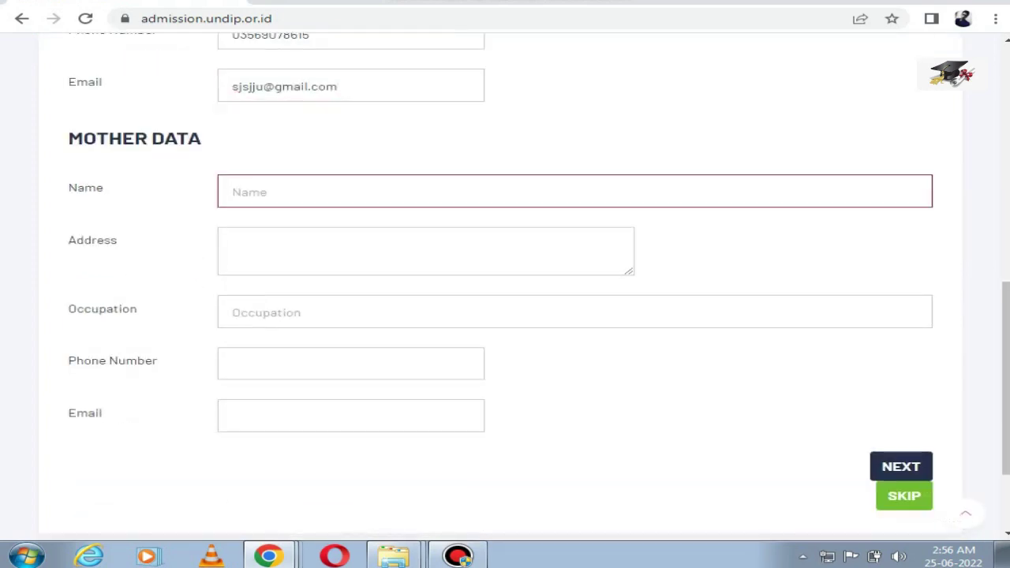
click(237, 243)
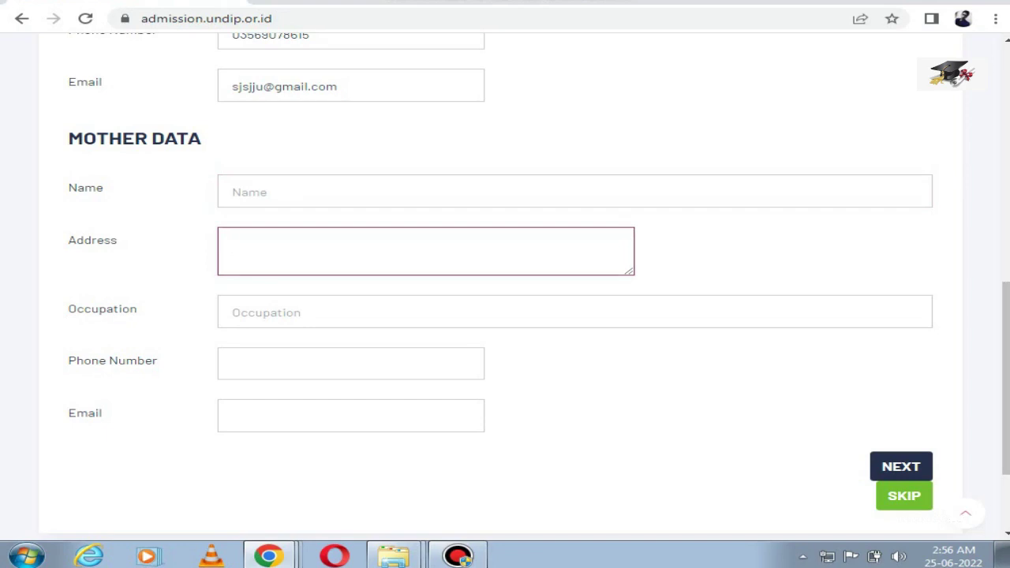
click(237, 313)
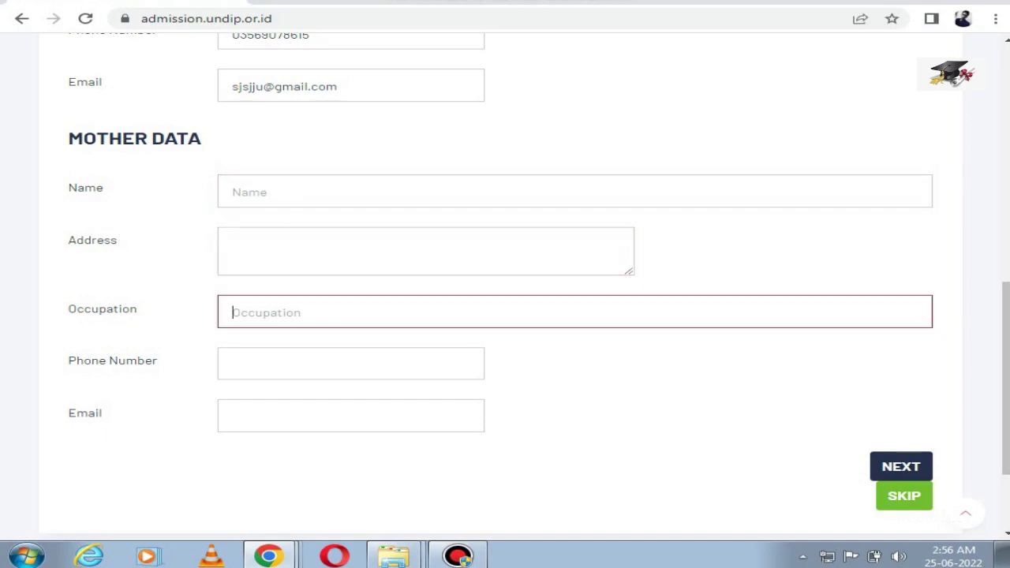
click(236, 363)
click(237, 415)
click(236, 192)
text(sjajjaa)
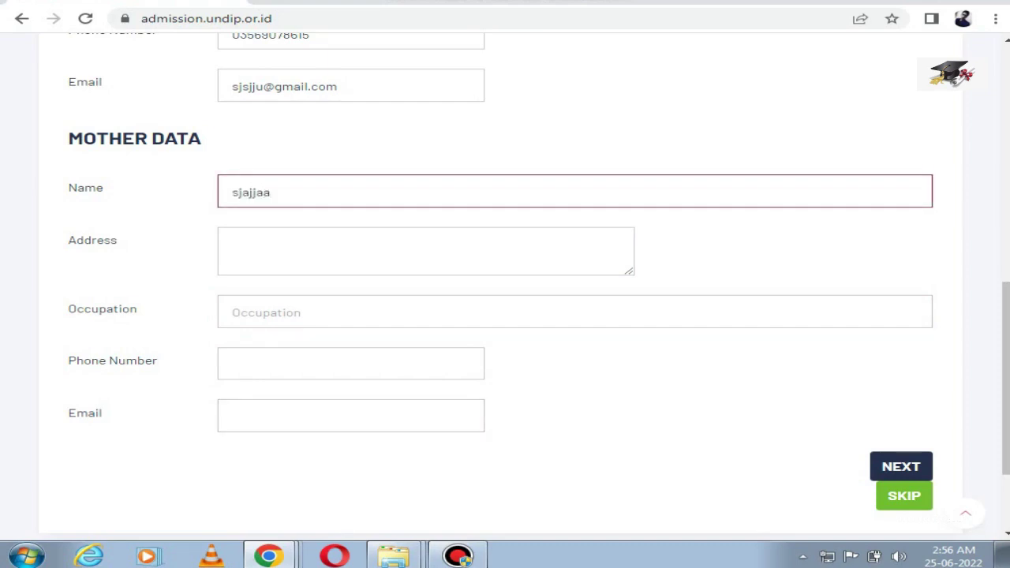
click(233, 244)
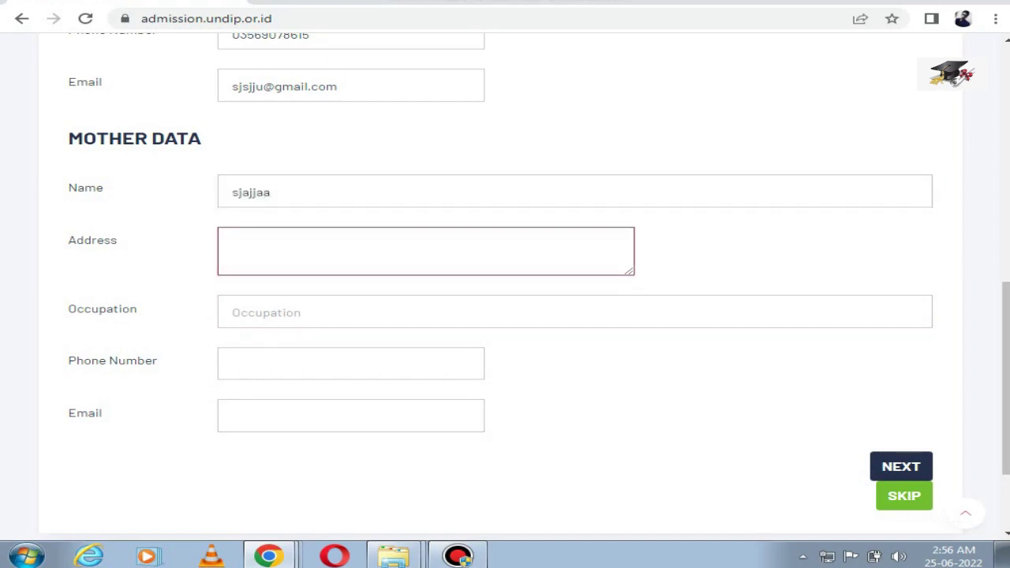
Step: Add occupation 'house wife', the mother's phone and e-mail, and submit the parent data
key(Tab)
text(house h)
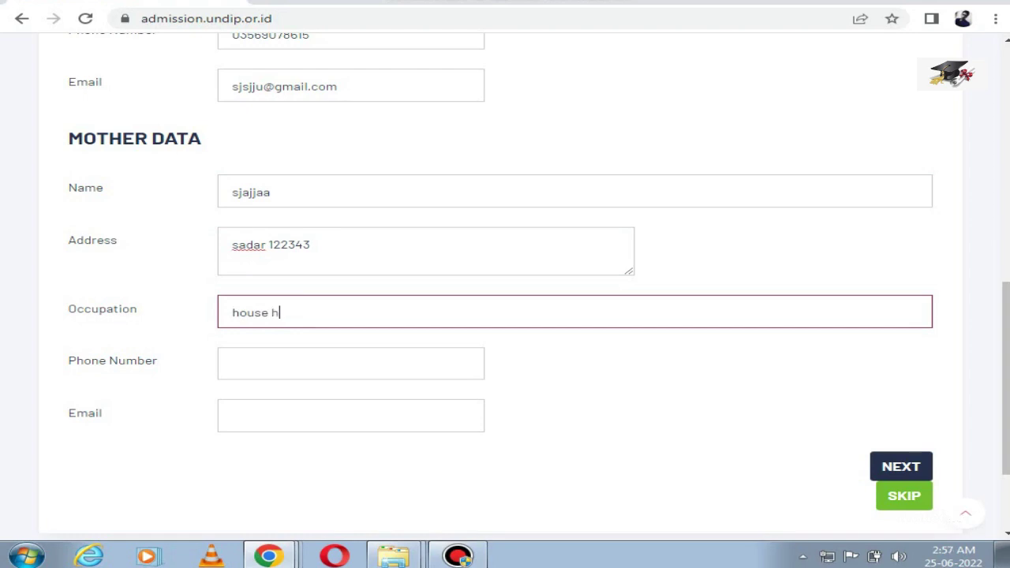
key(BackSpace)
text(wife)
key(Tab)
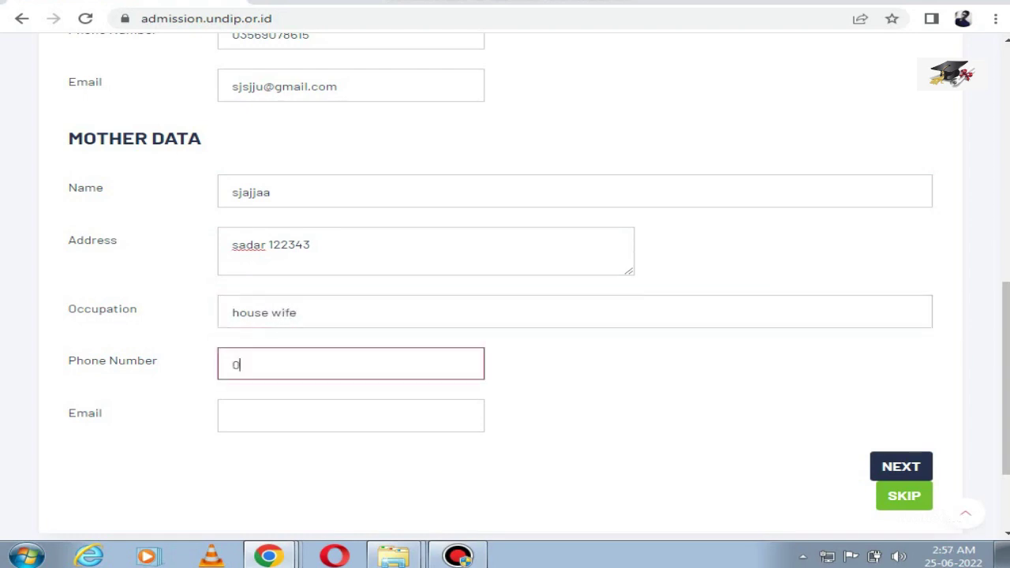
key(Tab)
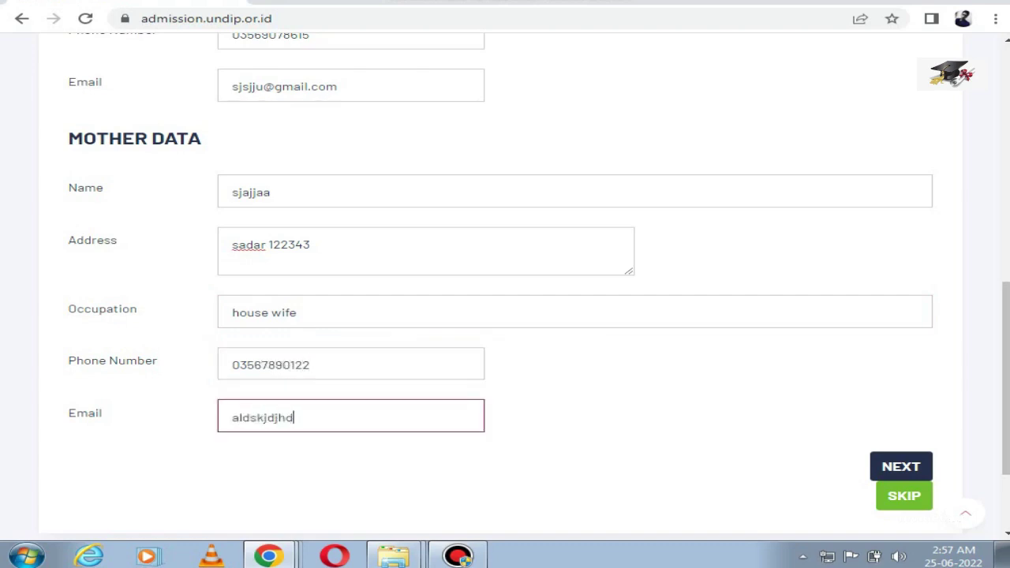
click(900, 466)
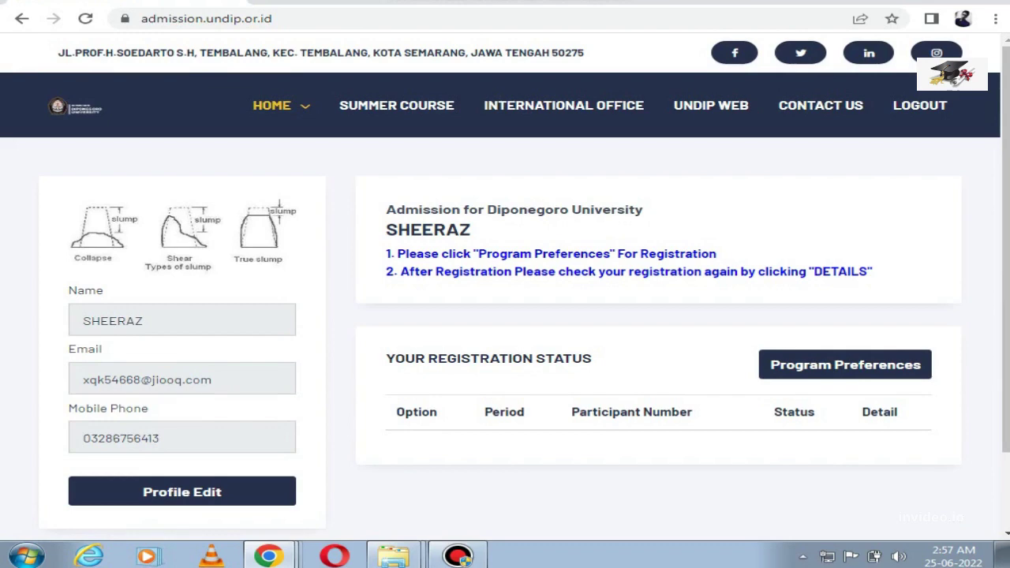
Step: Scroll the portal page and reload it with F5 after saving parent data
scroll(505, 300, down, 1)
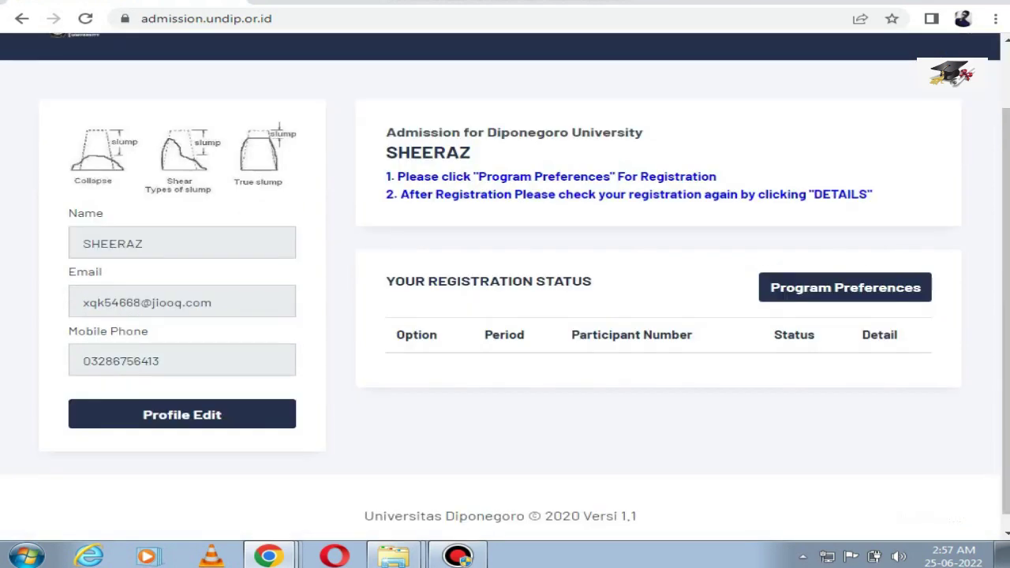
scroll(505, 299, up, 1)
key(F5)
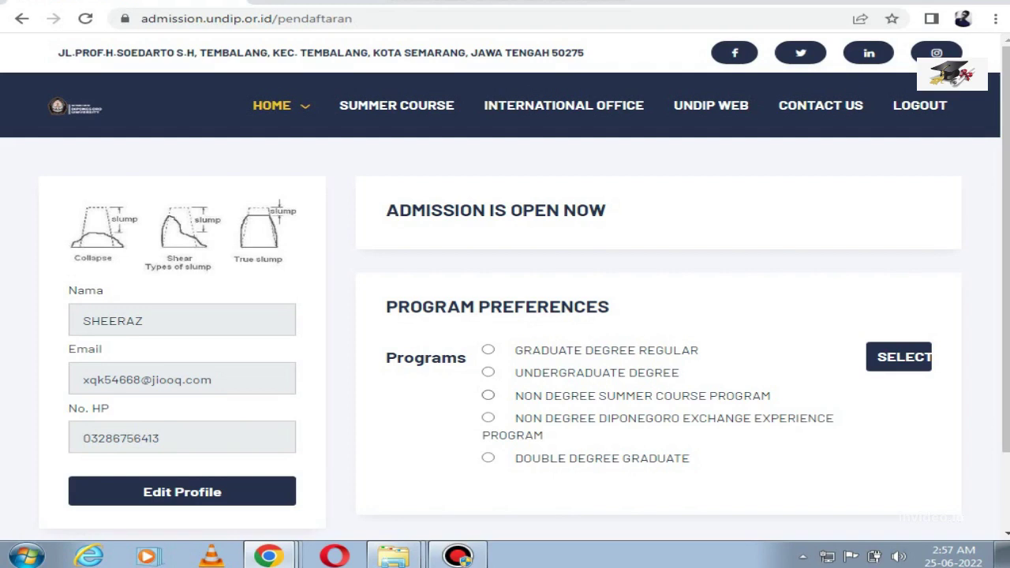
Step: Select Graduate Degree Regular as the program and submit it as the registration path
click(487, 349)
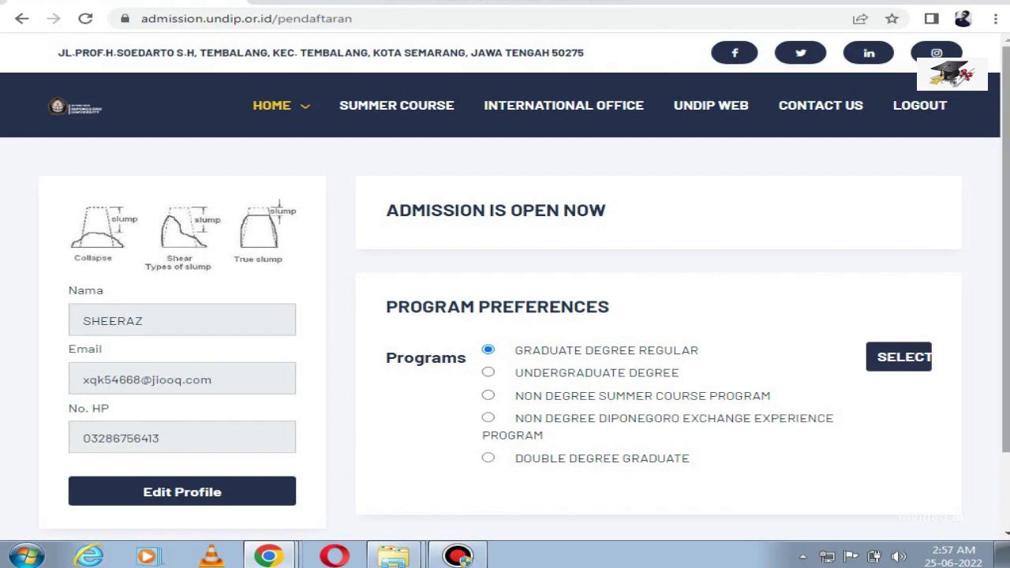
click(899, 357)
scroll(899, 357, down, 1)
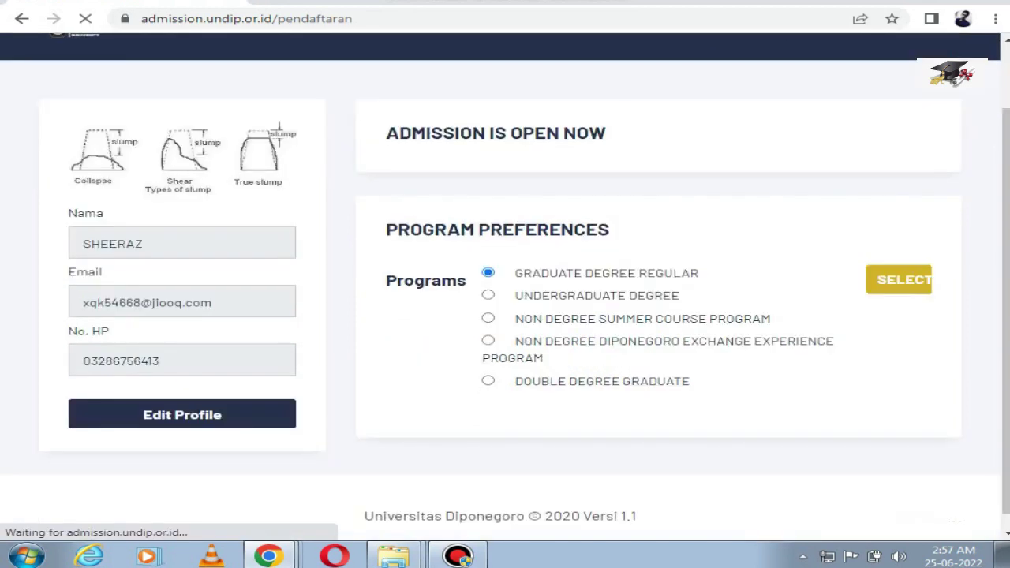
scroll(505, 284, up, 1)
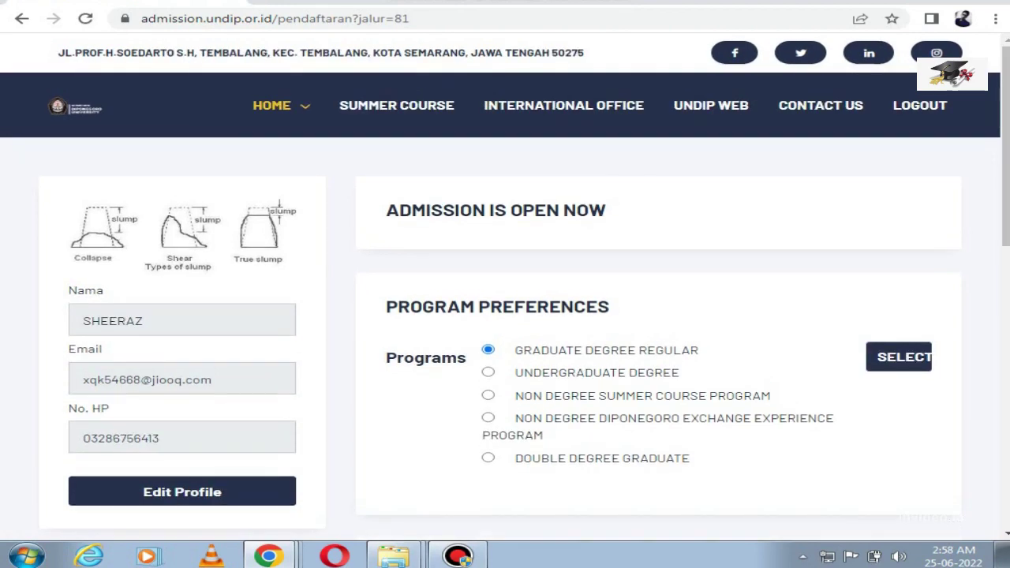
Step: Under Previous Education, keep degree Senior High School and enter study program 'public school karachi'
scroll(505, 284, down, 6)
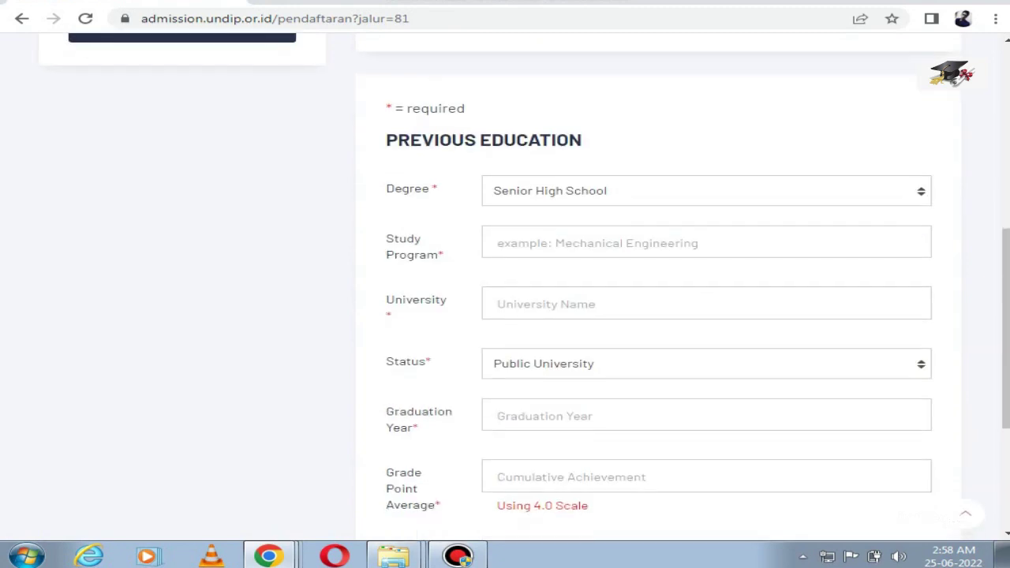
click(706, 191)
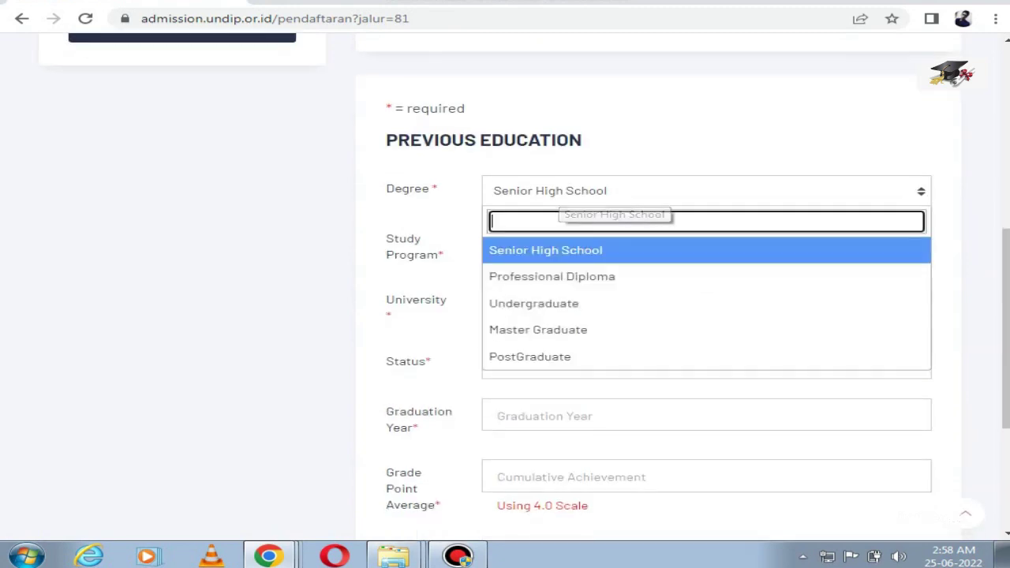
click(552, 248)
click(552, 245)
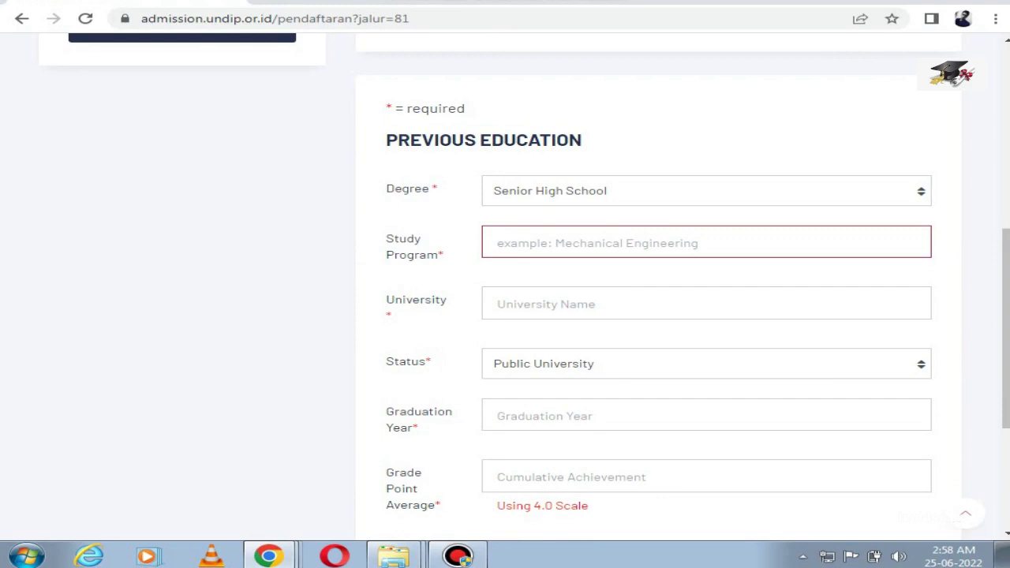
scroll(655, 205, down, 3)
scroll(655, 300, up, 2)
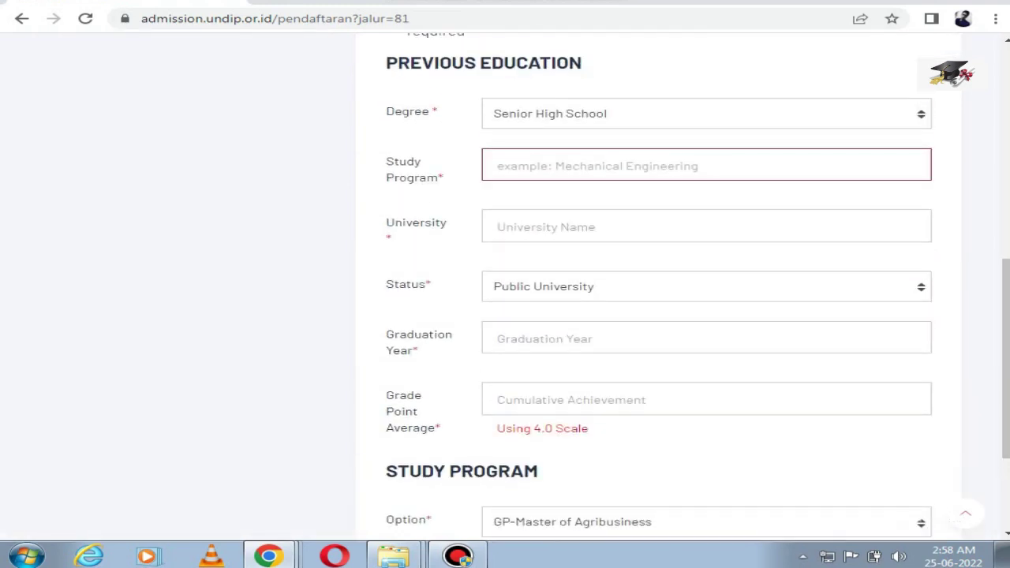
text(p)
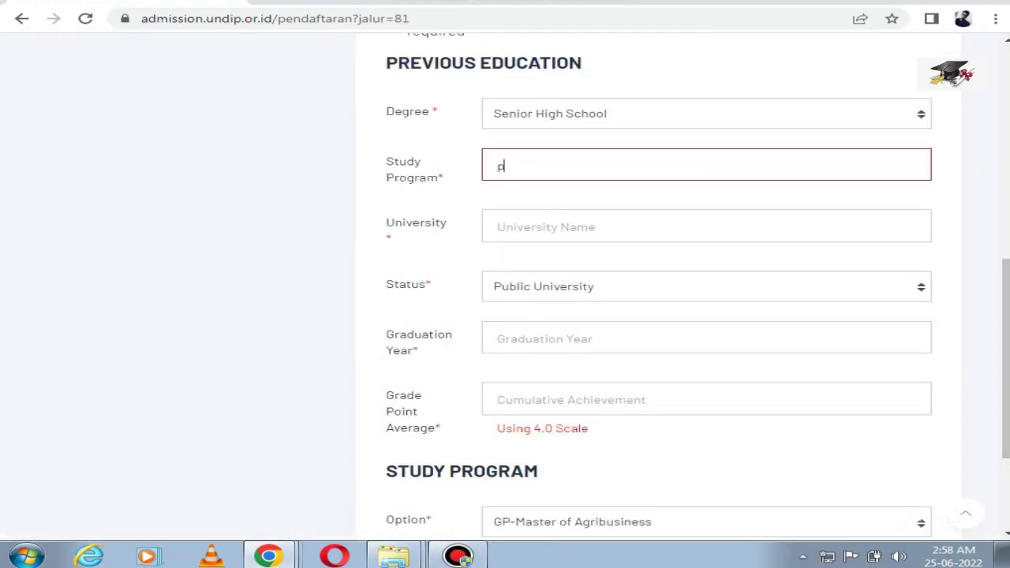
text(ublic school karachi)
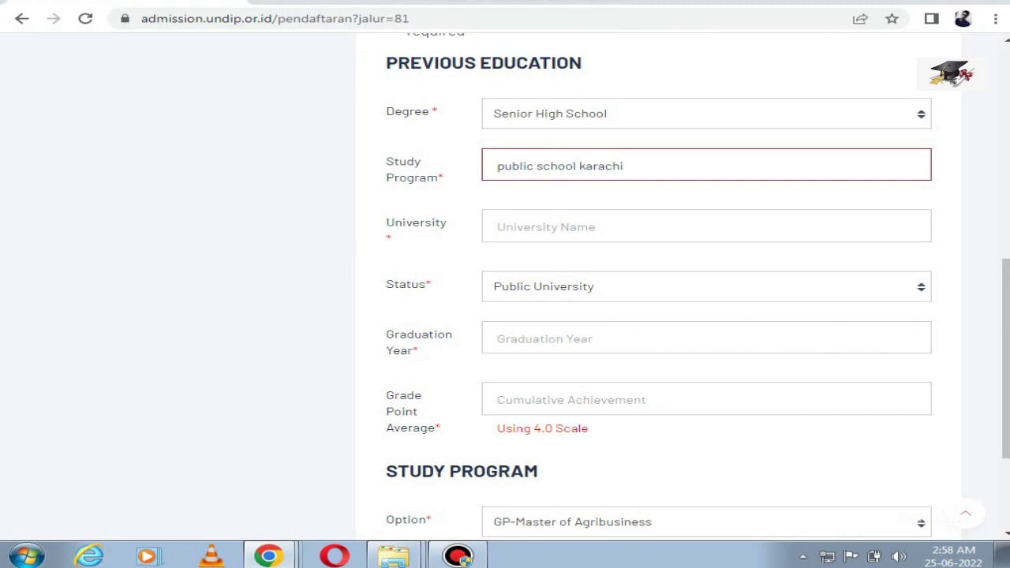
key(Tab)
key(shift+Tab)
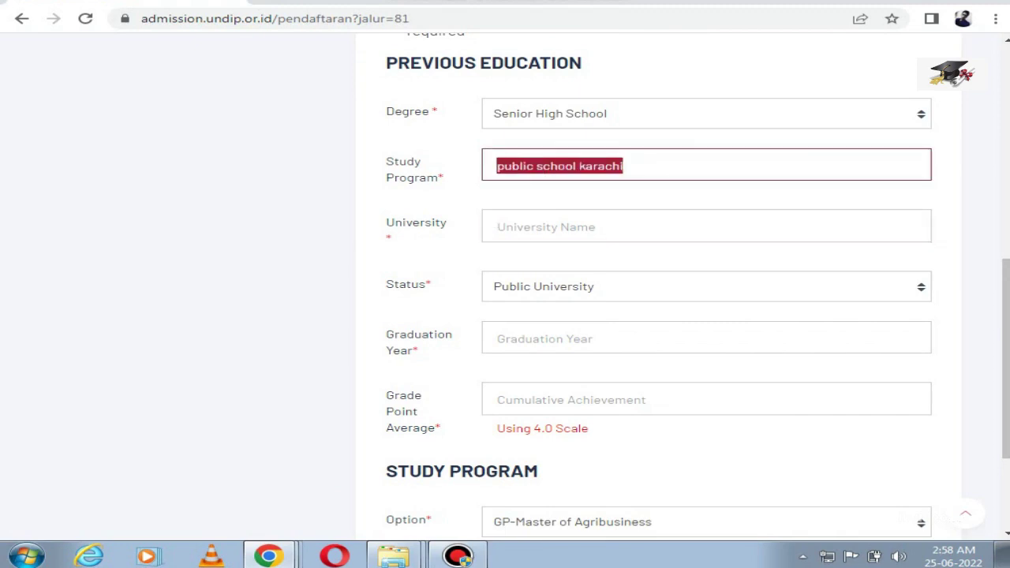